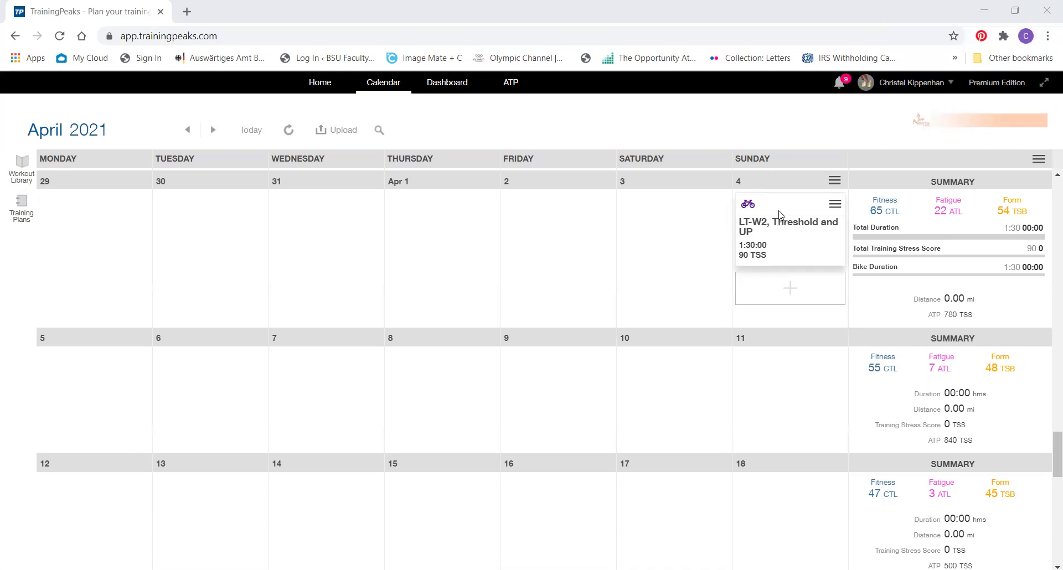
# Open Sunday April 4's bike workout in the workout builder and choose Duration, % Functional Threshold Power and Range as the build basis
pyautogui.click(782, 216)
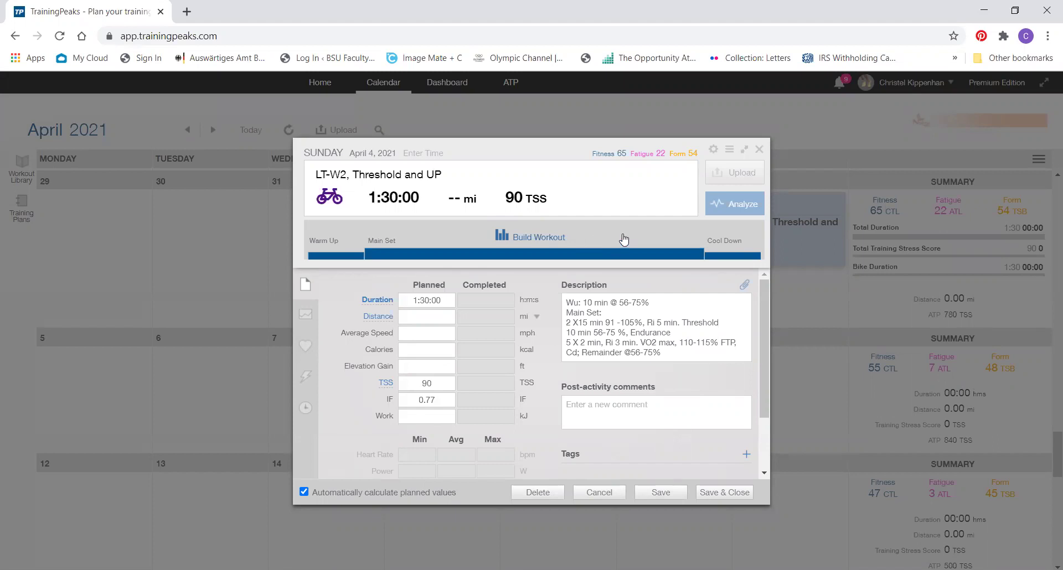
pyautogui.click(624, 239)
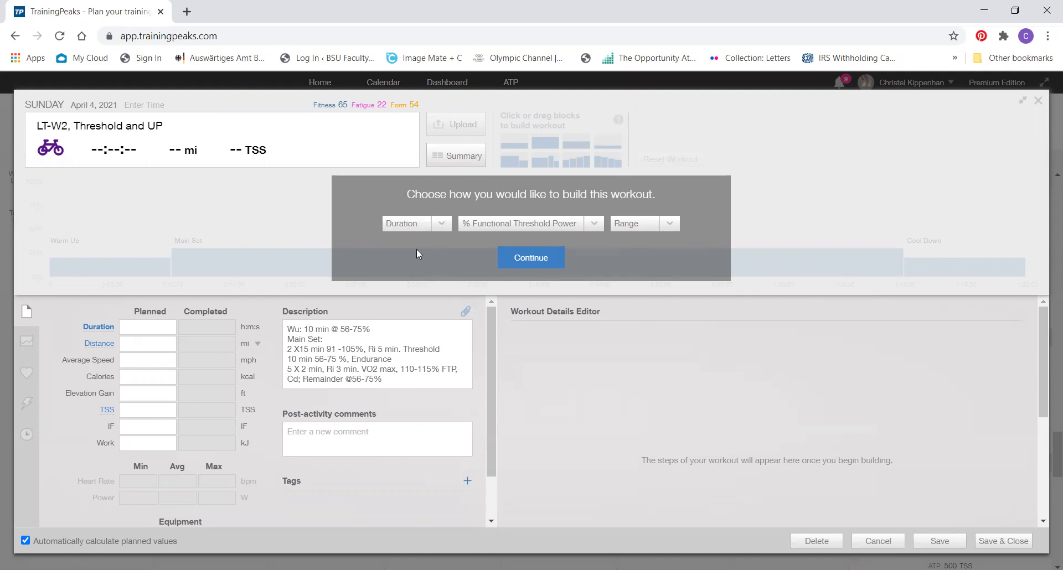
pyautogui.click(443, 226)
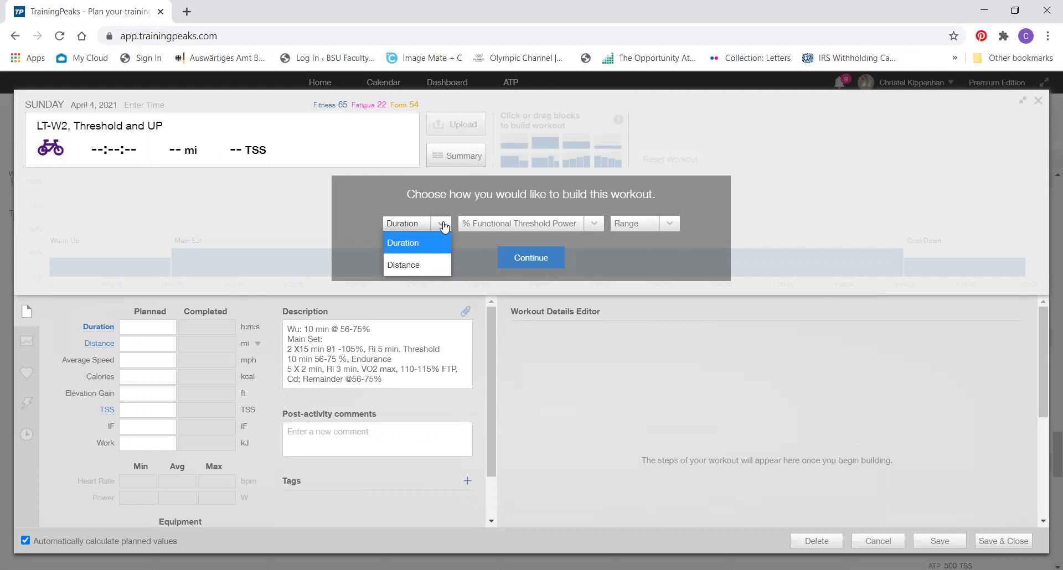
pyautogui.click(443, 225)
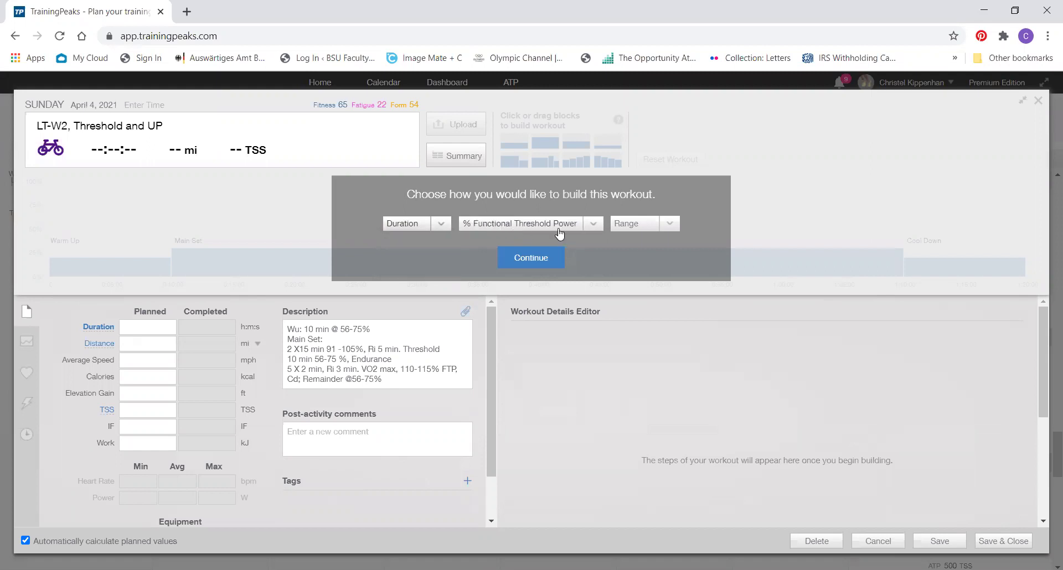
pyautogui.click(594, 224)
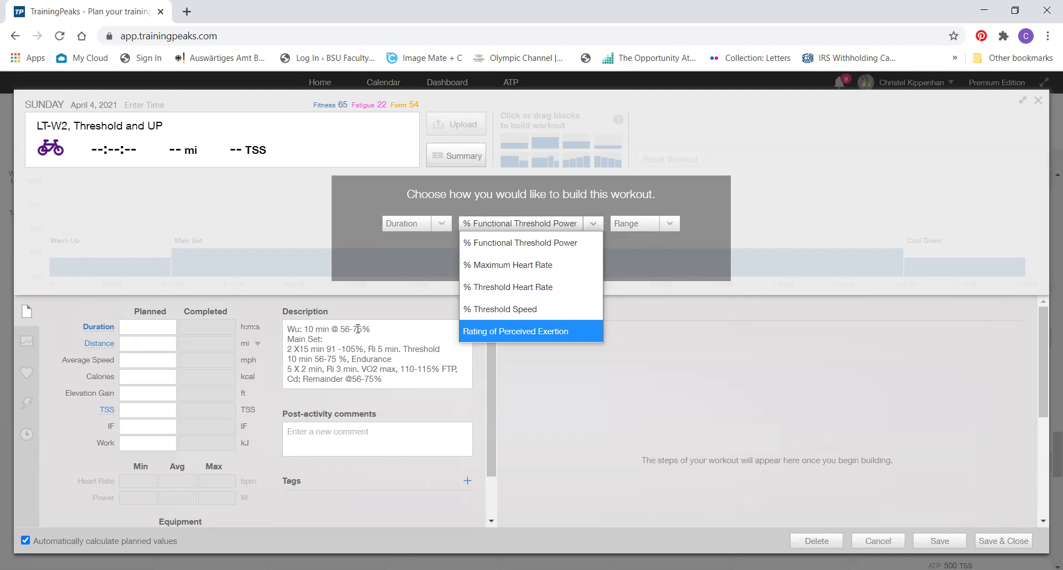
pyautogui.click(670, 223)
pyautogui.click(670, 224)
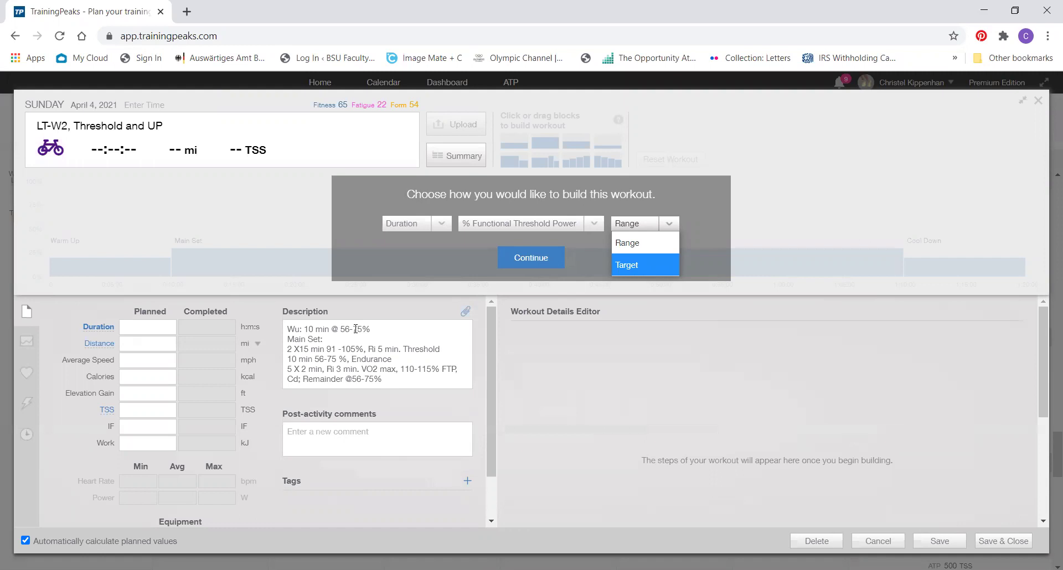
pyautogui.click(629, 242)
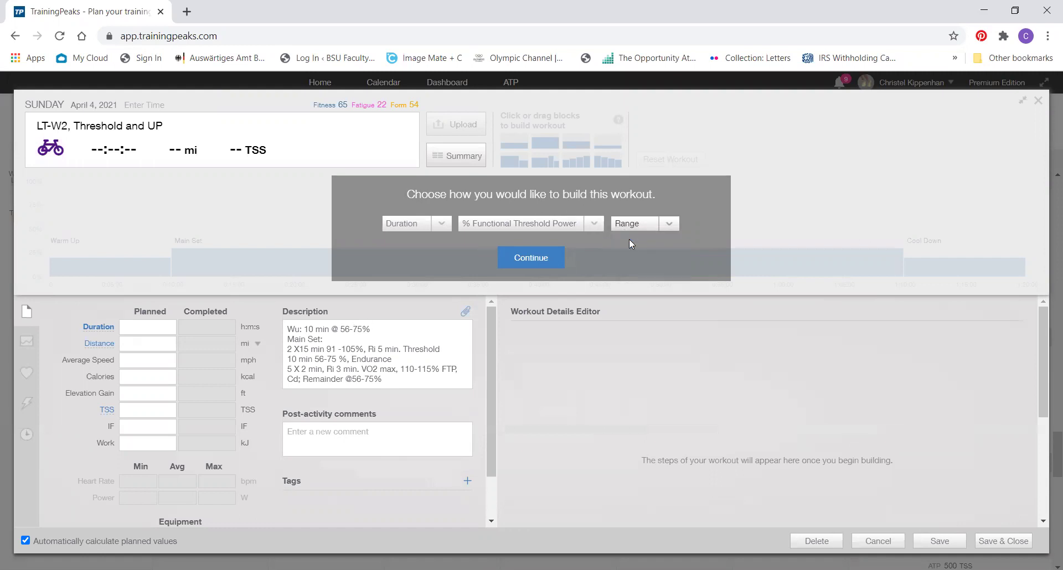
pyautogui.click(541, 259)
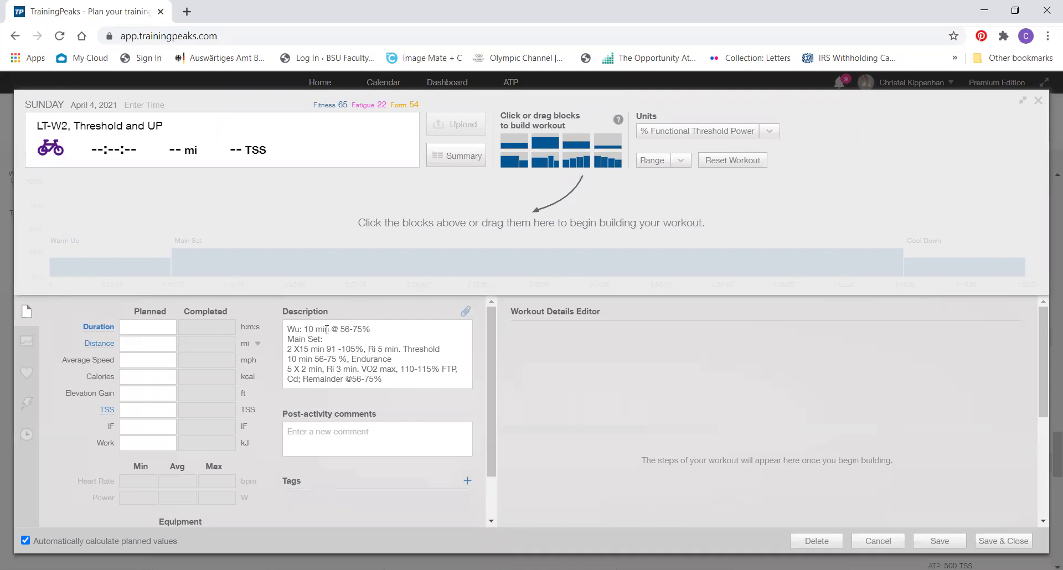
# Add a warm-up block as the workout's first step and check its step type, Duration option and title
pyautogui.click(514, 146)
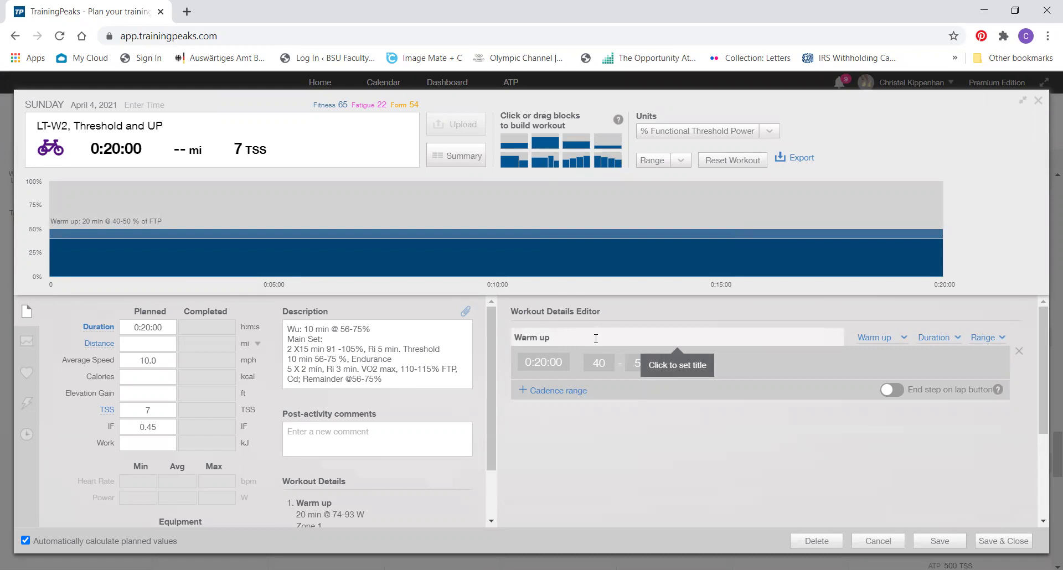
pyautogui.click(899, 340)
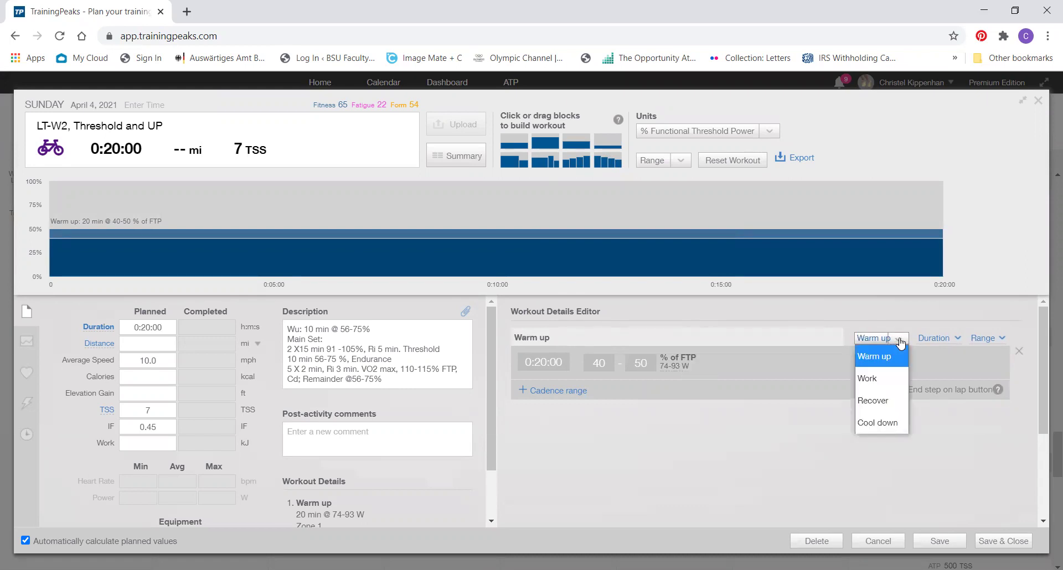
pyautogui.click(899, 340)
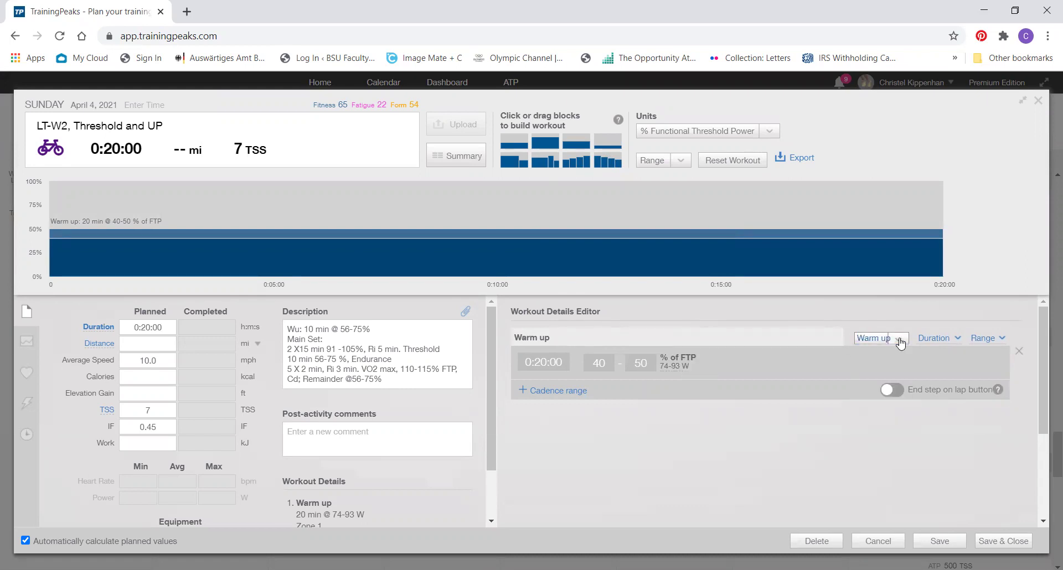
pyautogui.click(953, 340)
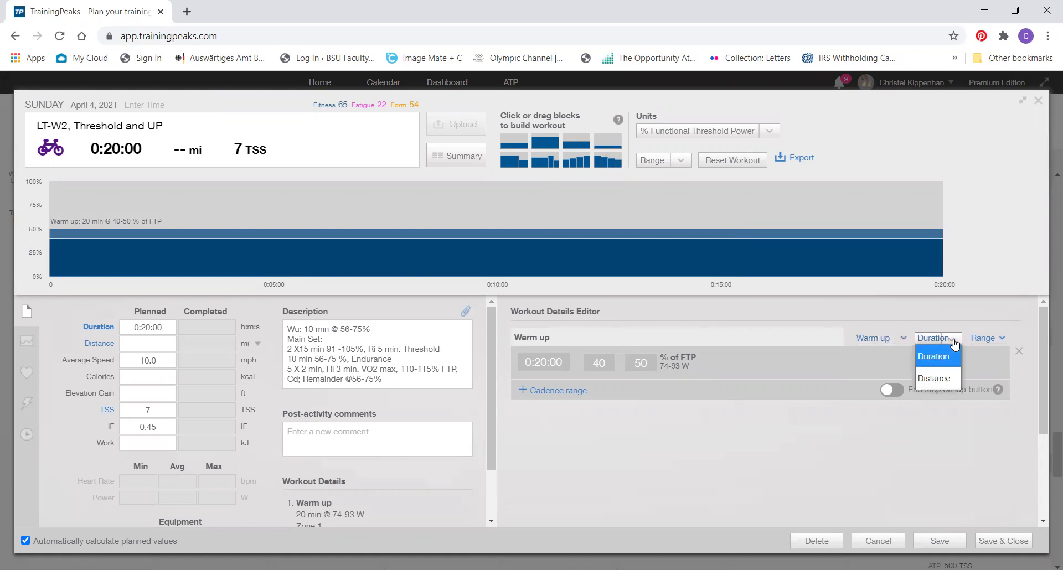
pyautogui.click(954, 343)
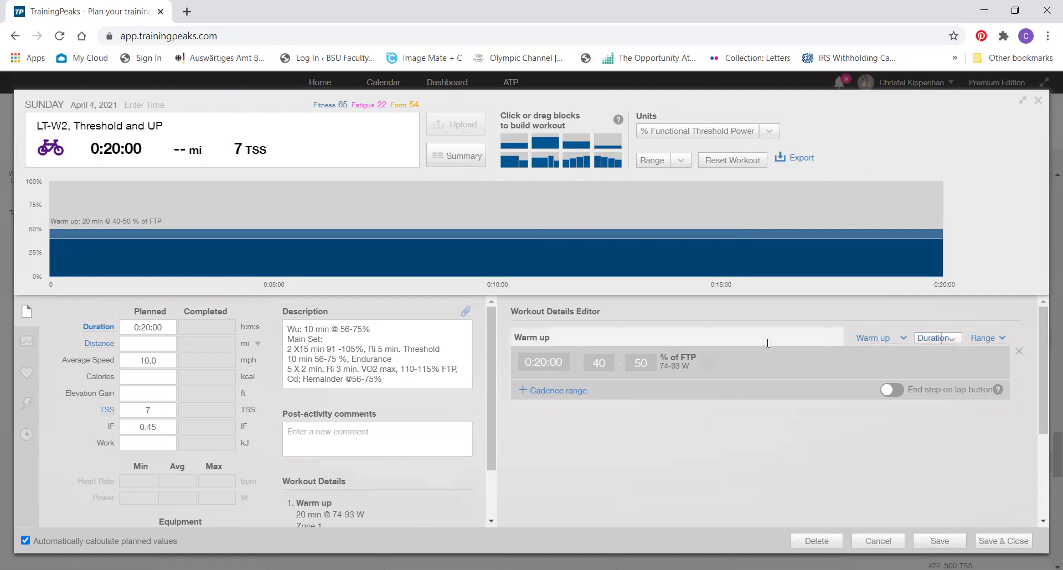
pyautogui.moveTo(555, 337); pyautogui.dragTo(505, 334)
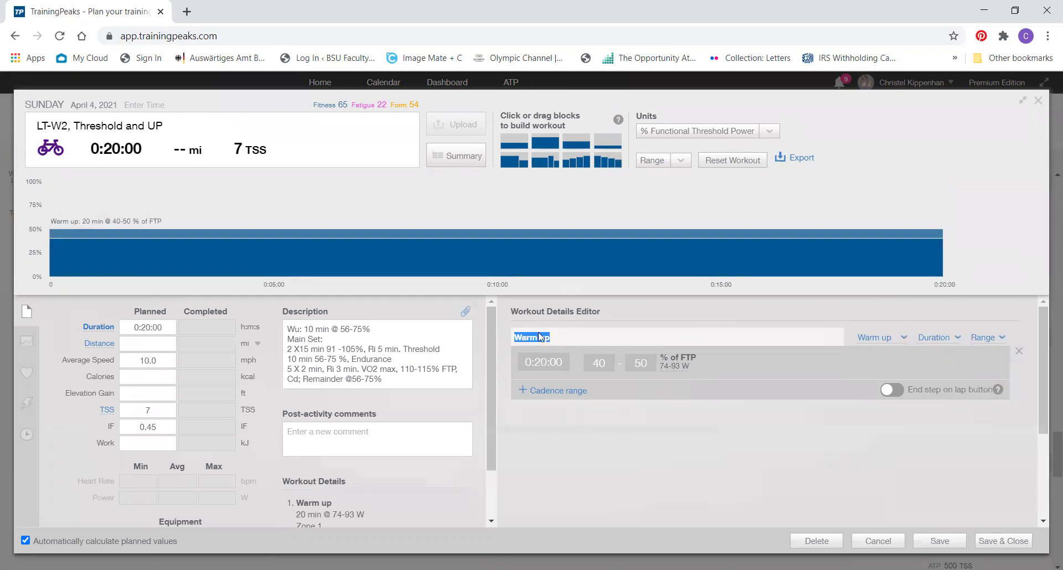
pyautogui.click(568, 338)
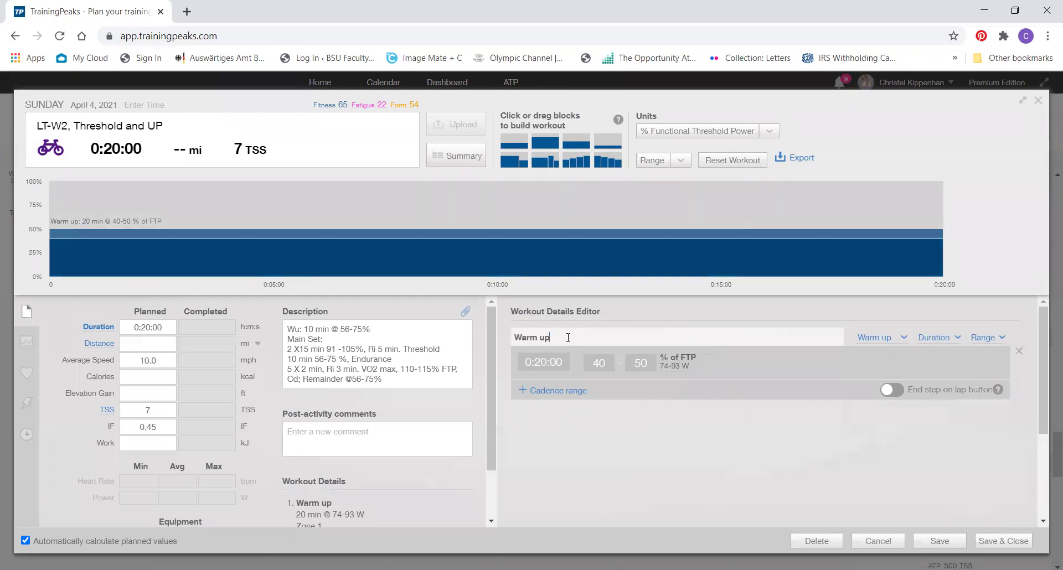
# Set the warm-up to 10 minutes at 56–75% of FTP
pyautogui.click(537, 363)
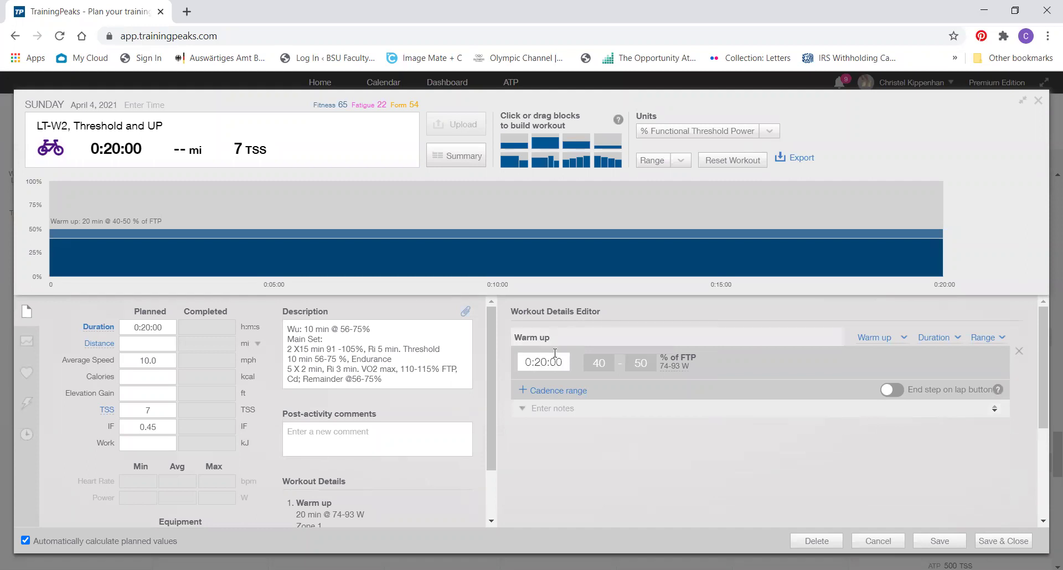
pyautogui.hotkey('shift', 'Right')
pyautogui.write('1')
pyautogui.click(607, 362)
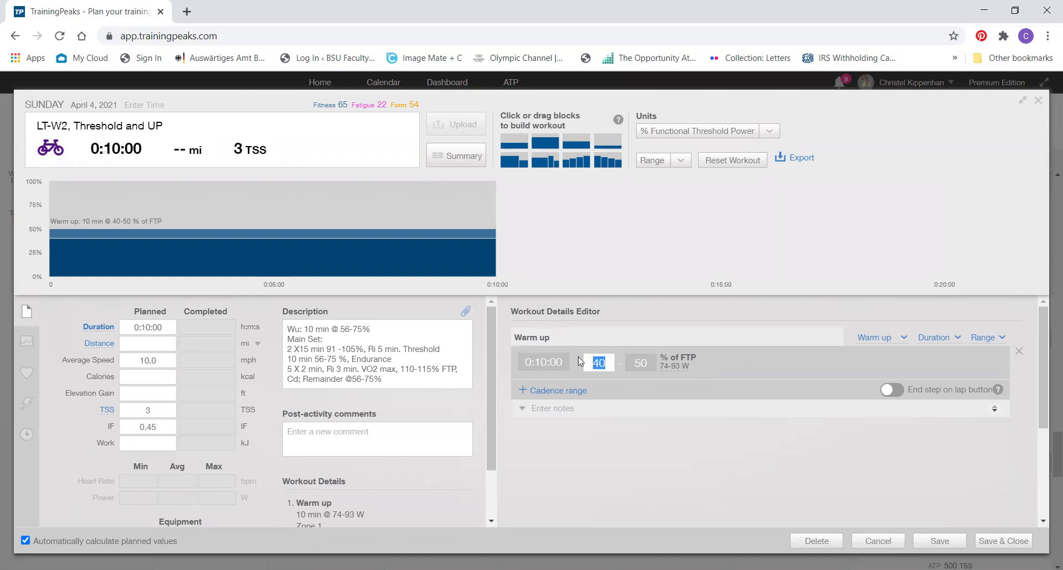
pyautogui.write('56')
pyautogui.click(651, 363)
pyautogui.write('66')
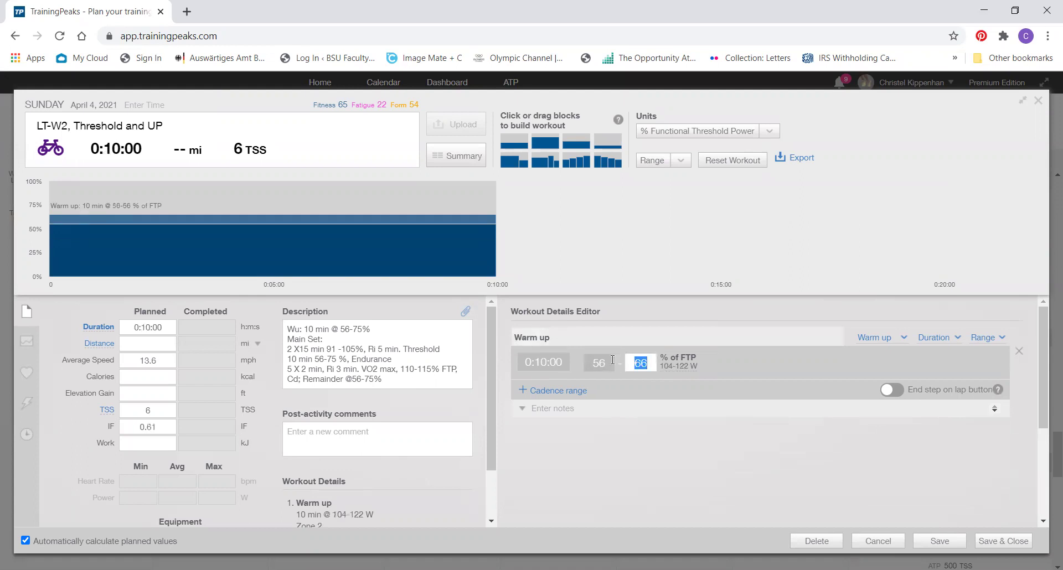
pyautogui.write('75')
pyautogui.moveTo(672, 367)
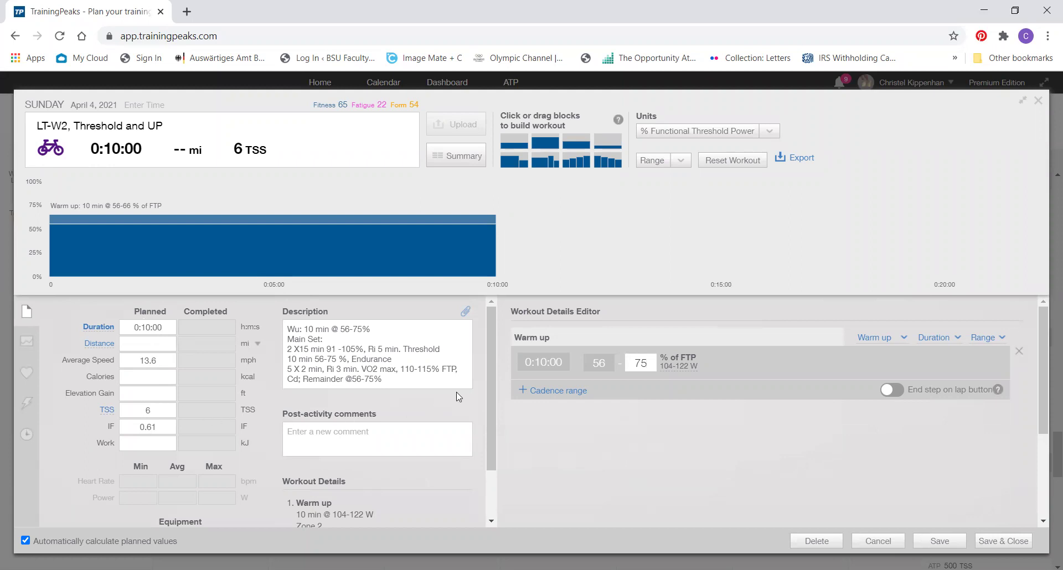
# Add a Two Step Repeats block after the warm-up and set it to repeat 2 times
pyautogui.moveTo(490, 365); pyautogui.dragTo(493, 438)
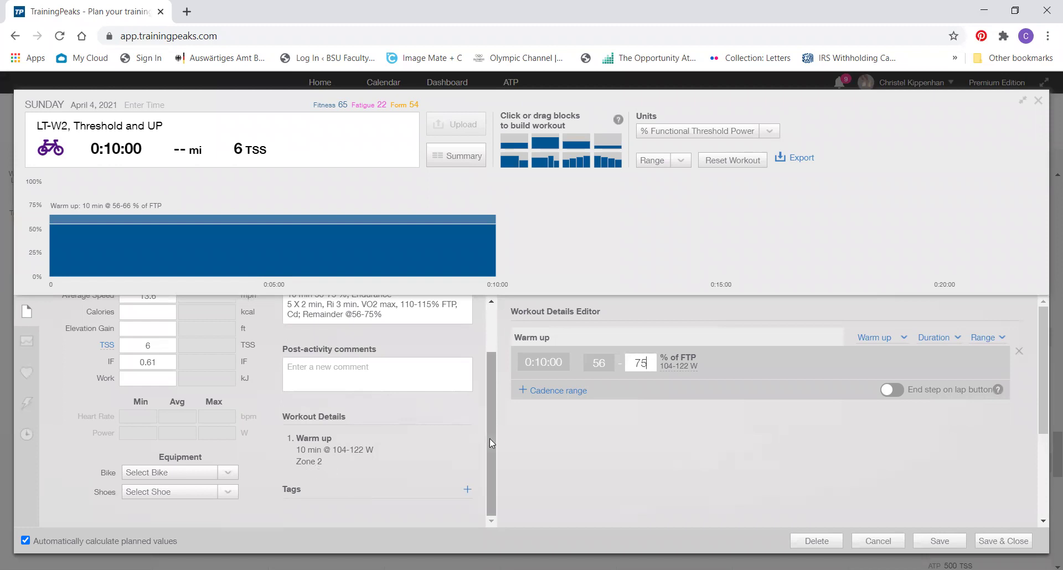
pyautogui.moveTo(489, 438); pyautogui.dragTo(478, 365)
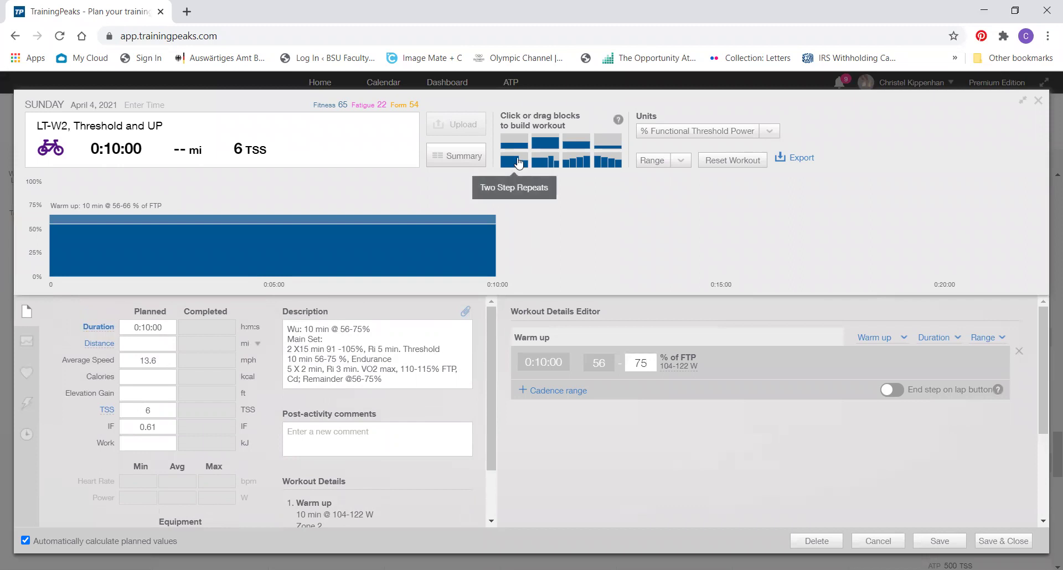
pyautogui.click(519, 162)
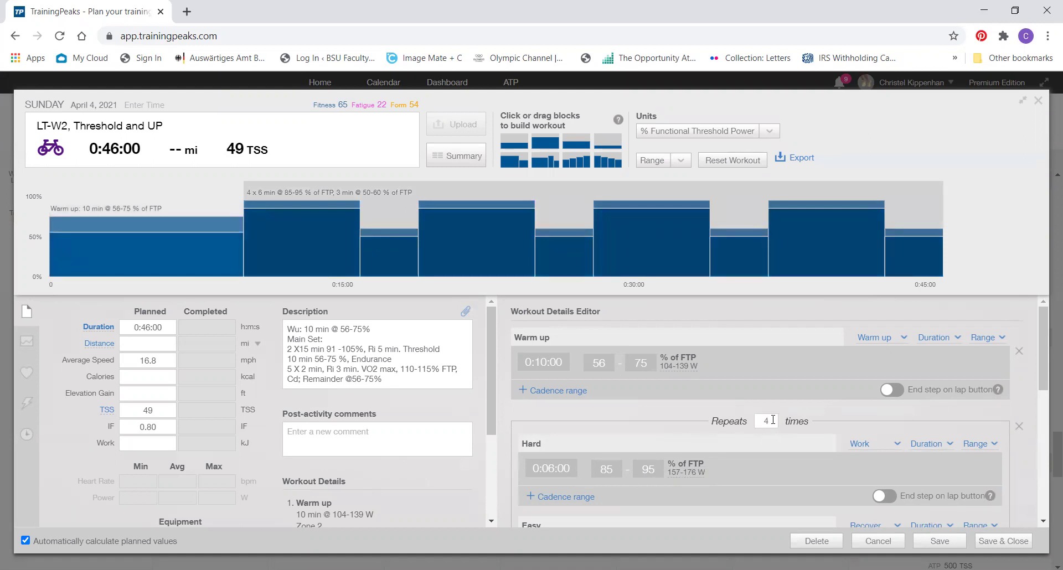
pyautogui.moveTo(773, 420); pyautogui.dragTo(754, 422)
pyautogui.write('2')
pyautogui.moveTo(764, 500)
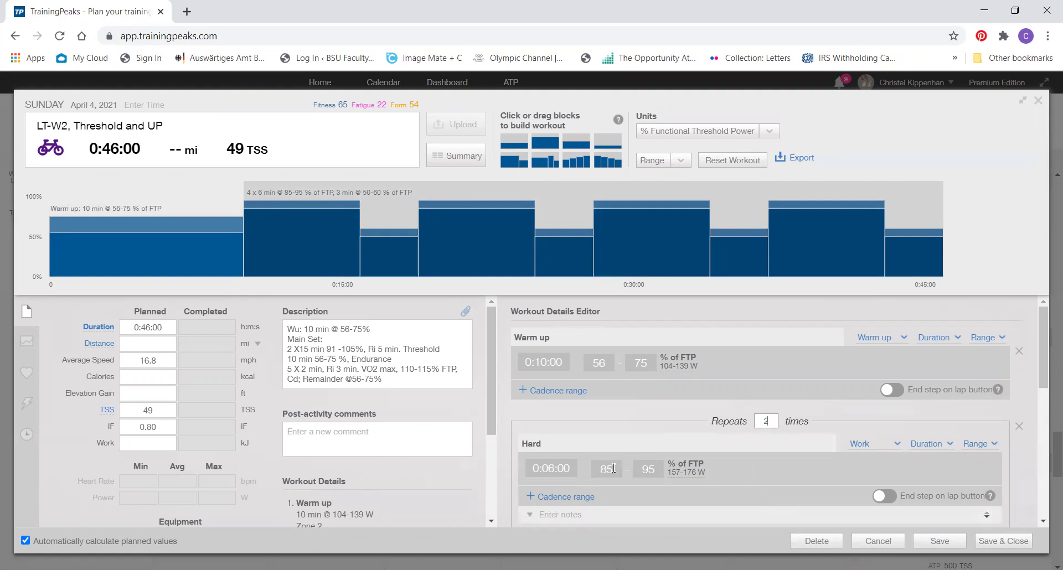
# Set the Hard interval of the repeat block to 15 minutes at 91–105% of FTP
pyautogui.click(546, 468)
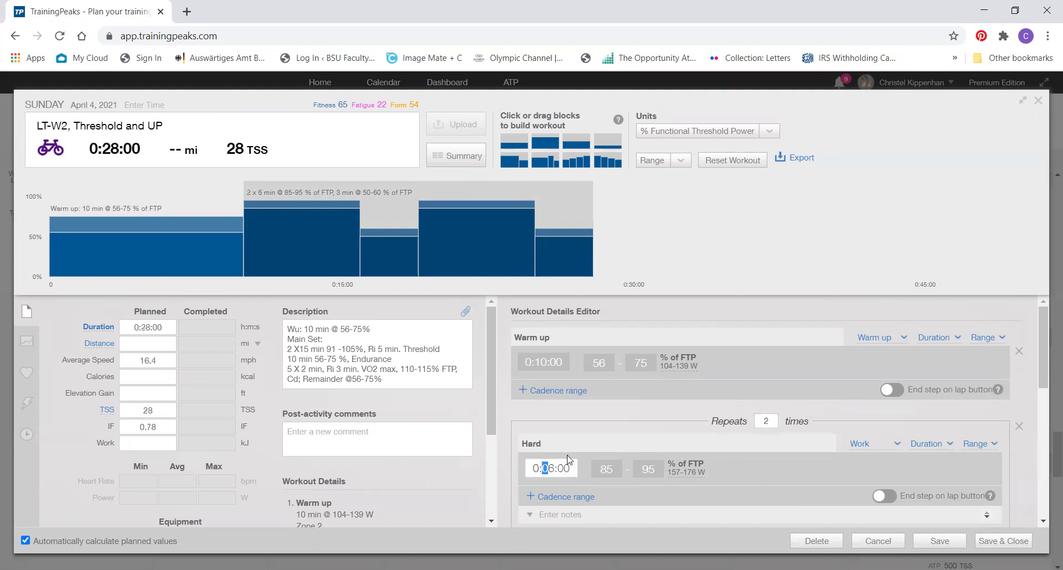
pyautogui.write('15')
pyautogui.click(597, 465)
pyautogui.write('91')
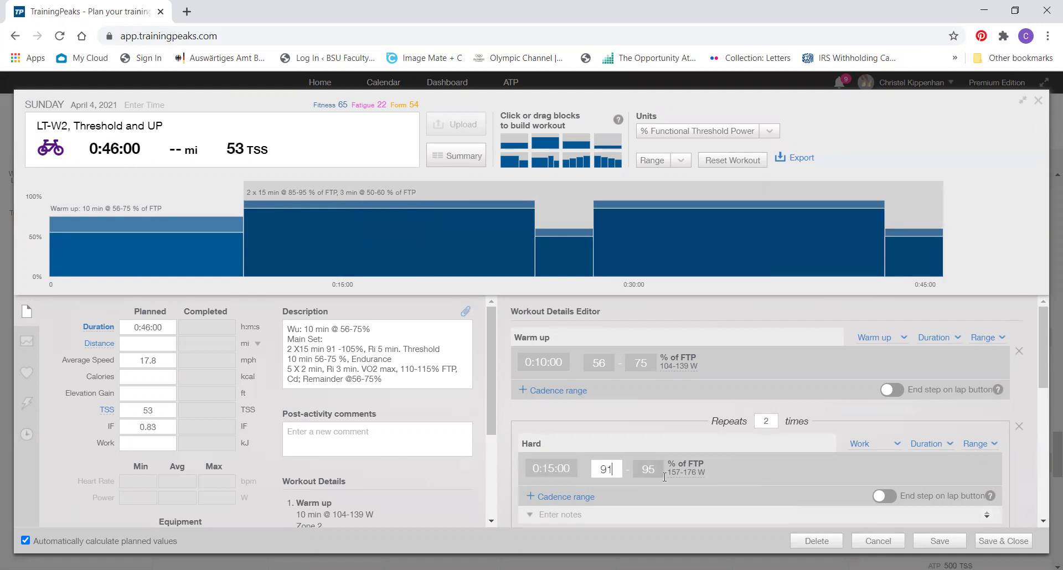
pyautogui.press('Tab')
pyautogui.write('10')
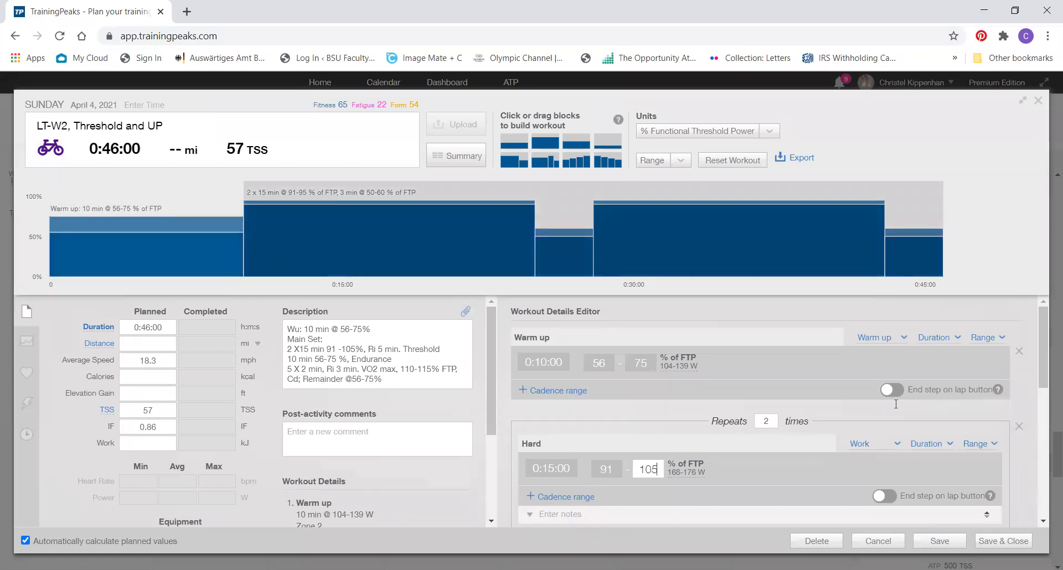
# Set the Easy interval of the repeat block to 5 minutes with a lower limit of 55% of FTP
pyautogui.moveTo(1045, 345); pyautogui.dragTo(1045, 396)
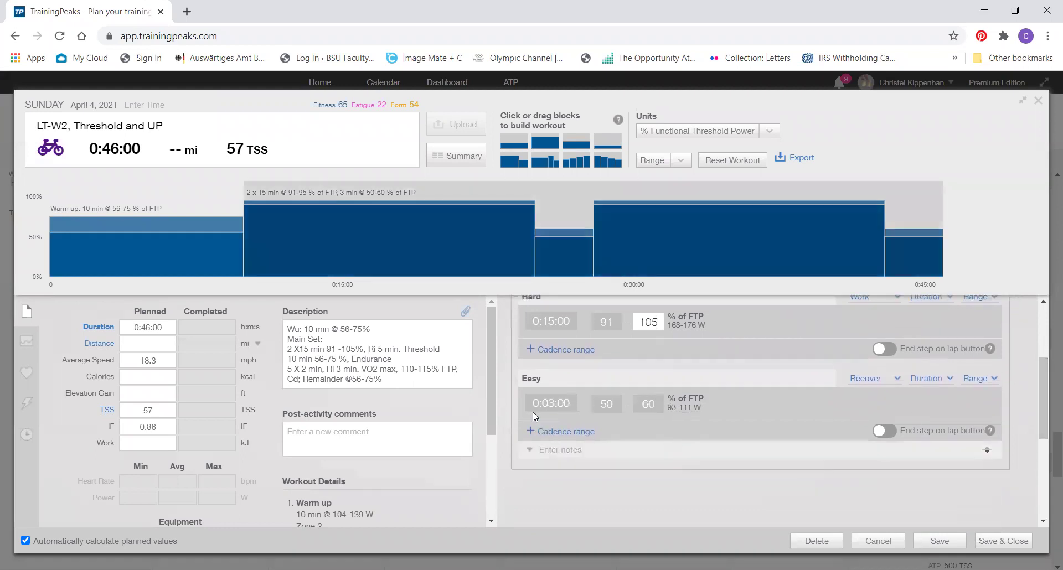
pyautogui.click(547, 403)
pyautogui.hotkey('shift', 'Right')
pyautogui.write('5')
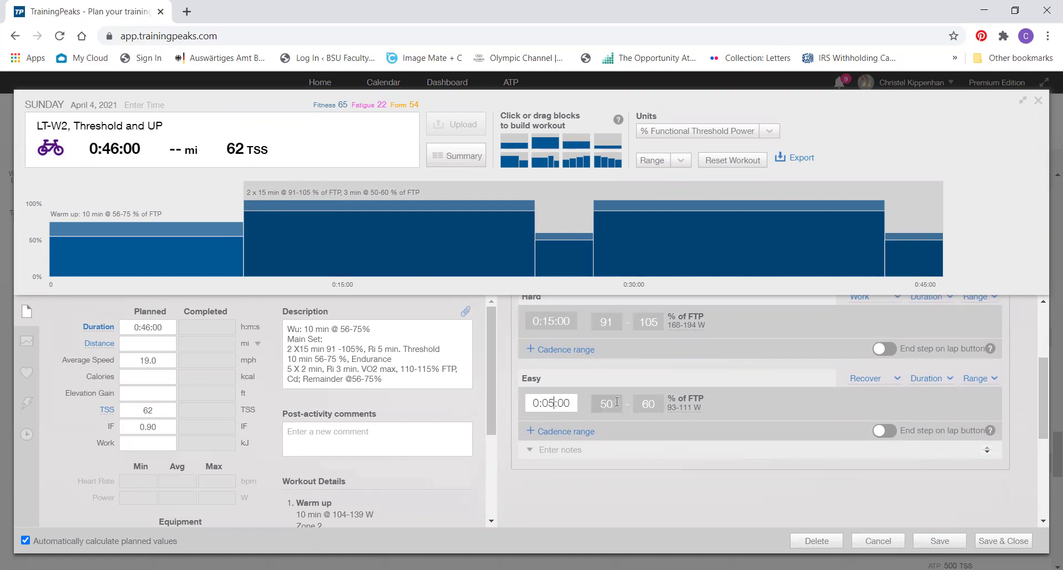
pyautogui.press('Tab')
pyautogui.write('55')
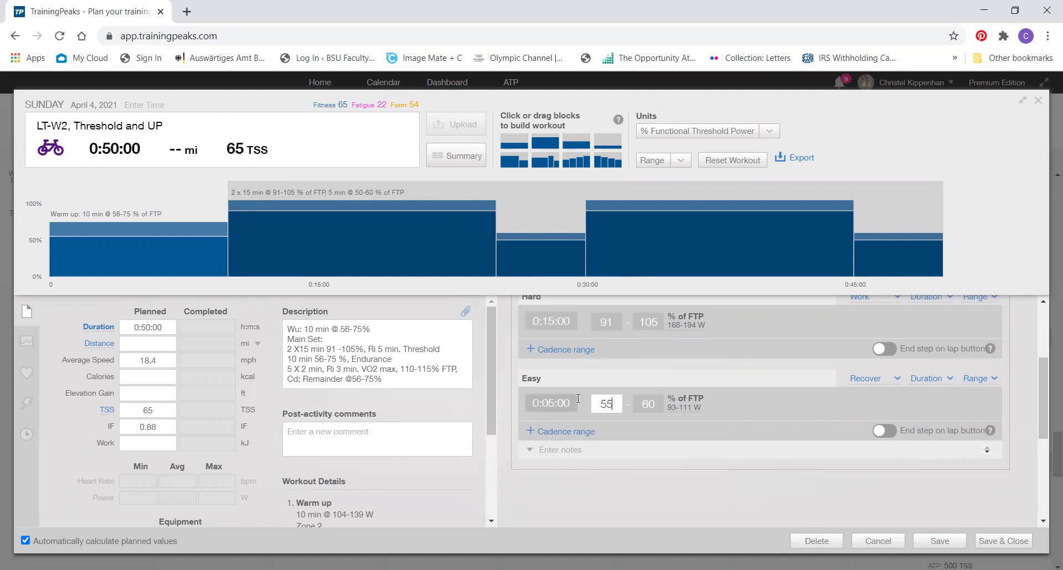
pyautogui.press('Tab')
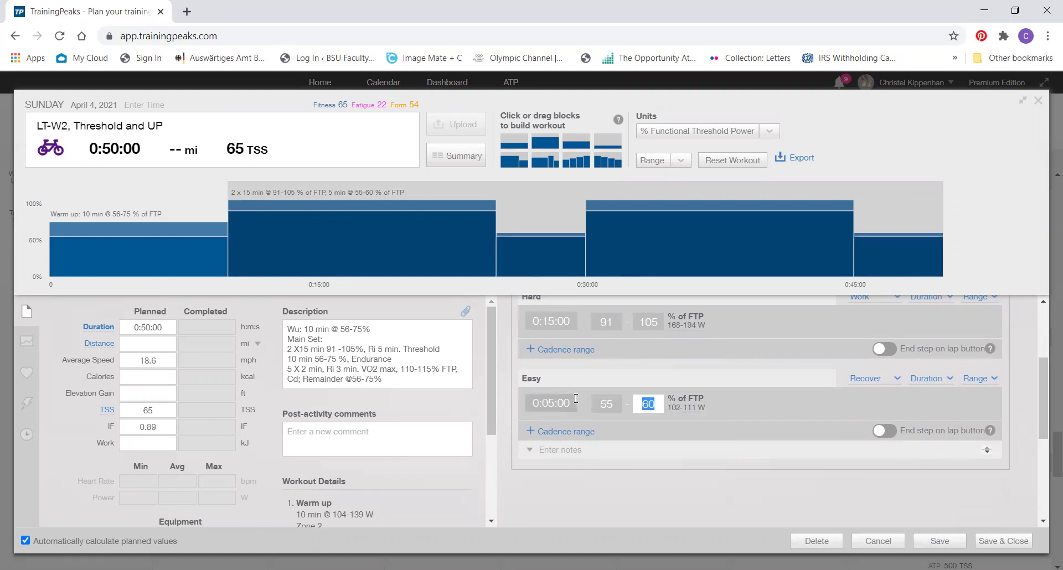
# Re-enter 55% as the Easy interval's lower limit and set its upper limit to 75% of FTP
pyautogui.hotkey('shift', 'Tab')
pyautogui.write('60')
pyautogui.press('BackSpace')
pyautogui.press('BackSpace')
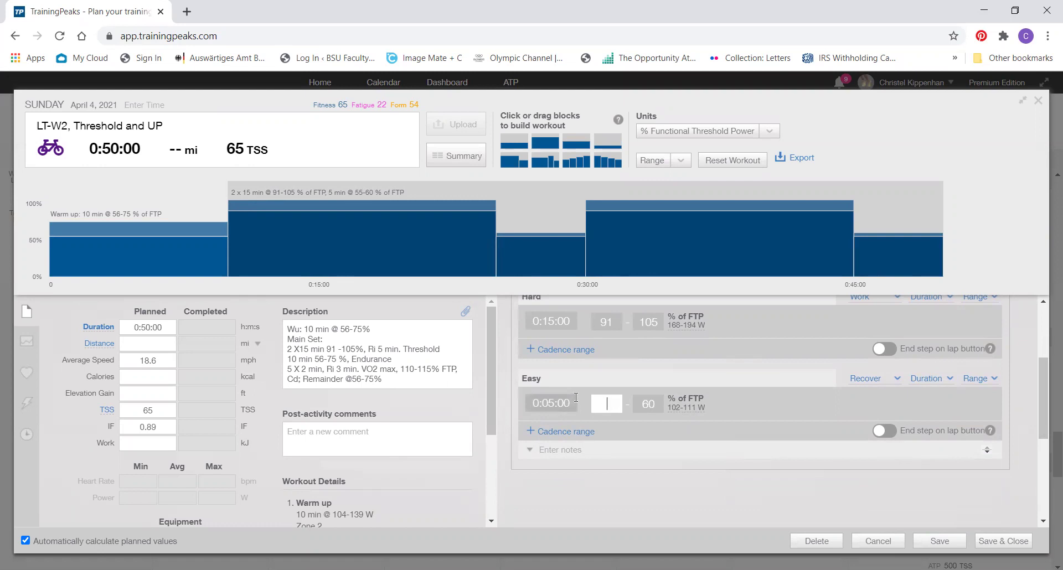
pyautogui.write('55')
pyautogui.press('Tab')
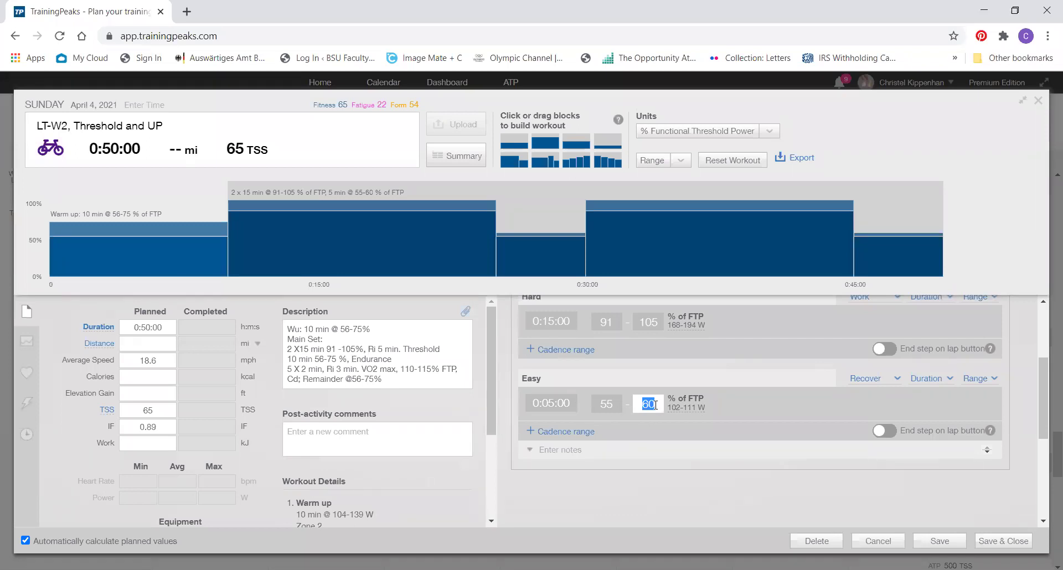
pyautogui.write('75')
pyautogui.click(615, 403)
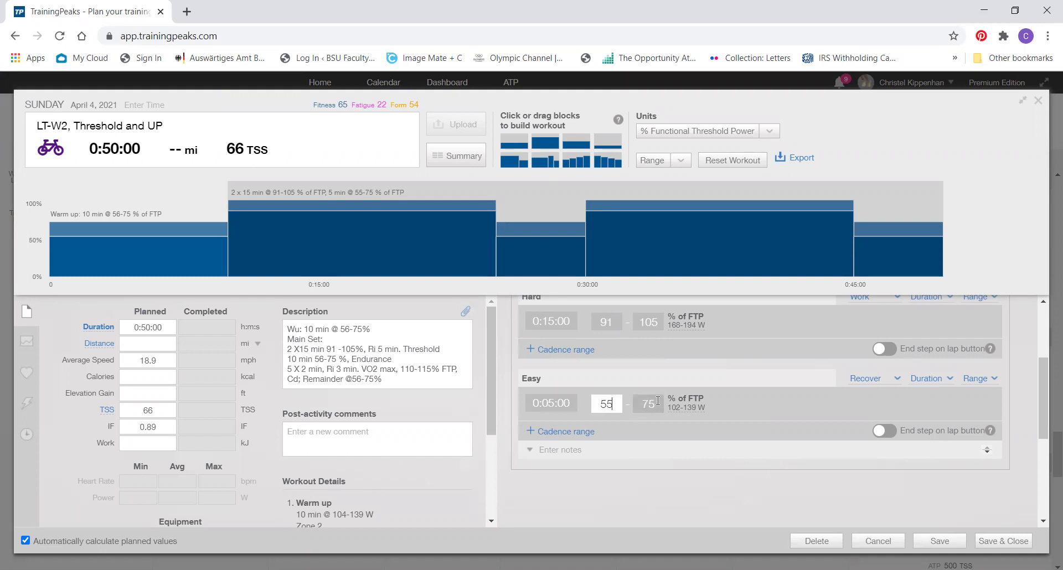
pyautogui.moveTo(684, 411)
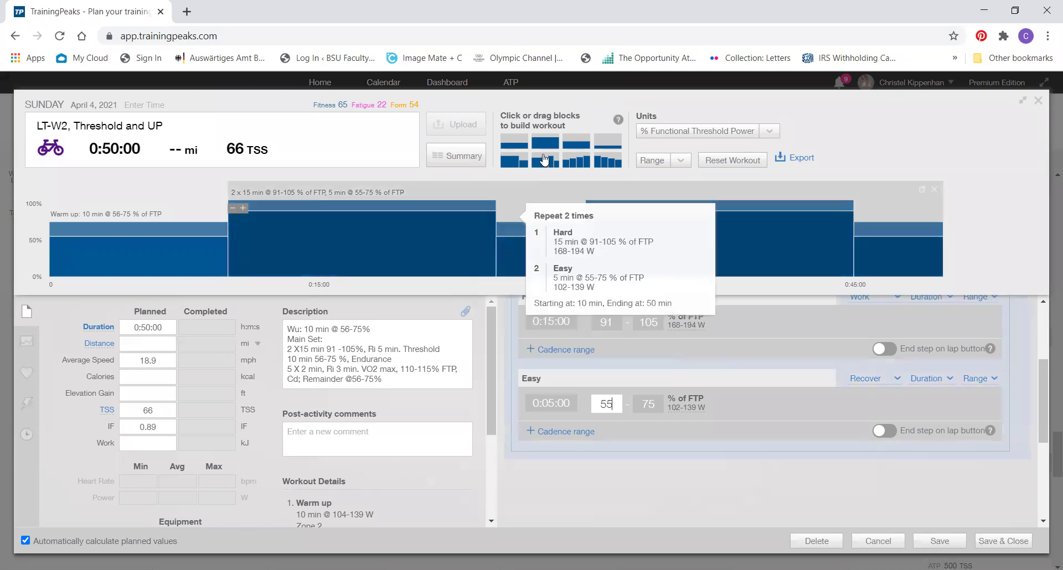
# Add an Active block after the 2 x 15 min repeats and set its range to 56–75% of FTP
pyautogui.click(545, 145)
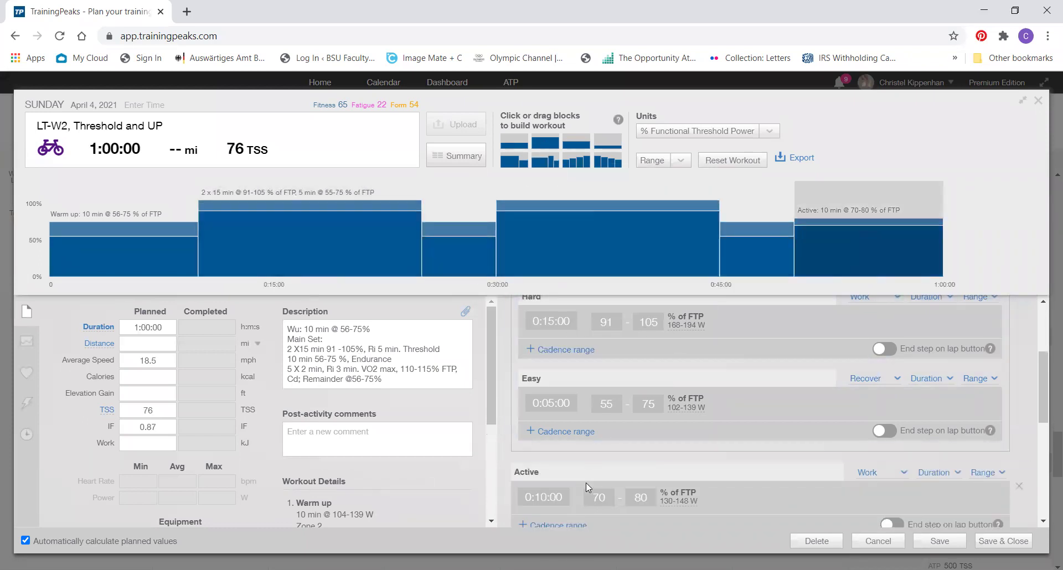
pyautogui.moveTo(607, 497); pyautogui.dragTo(578, 496)
pyautogui.write('56')
pyautogui.press('Tab')
pyautogui.write('75')
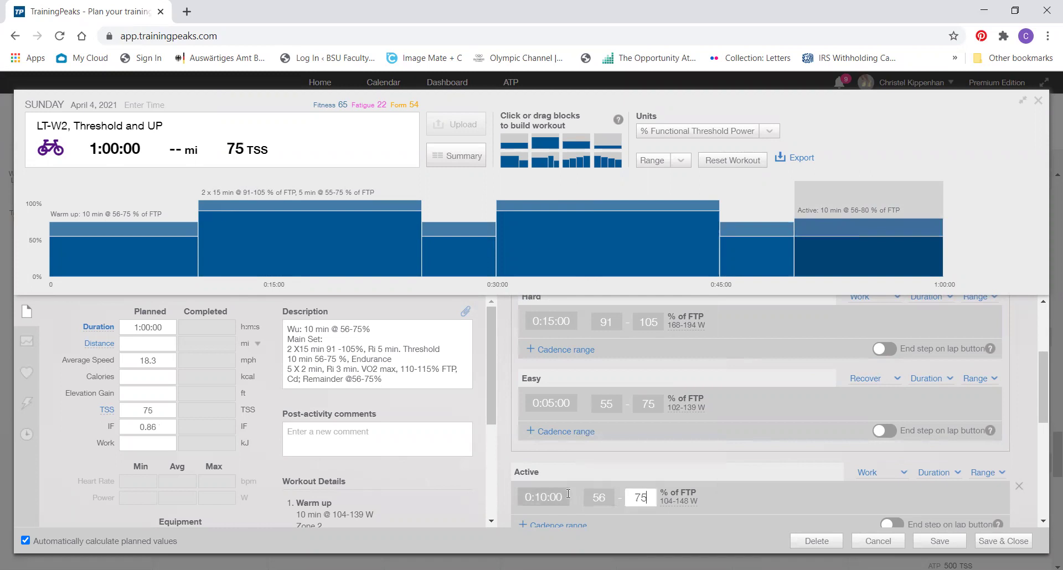
pyautogui.click(728, 495)
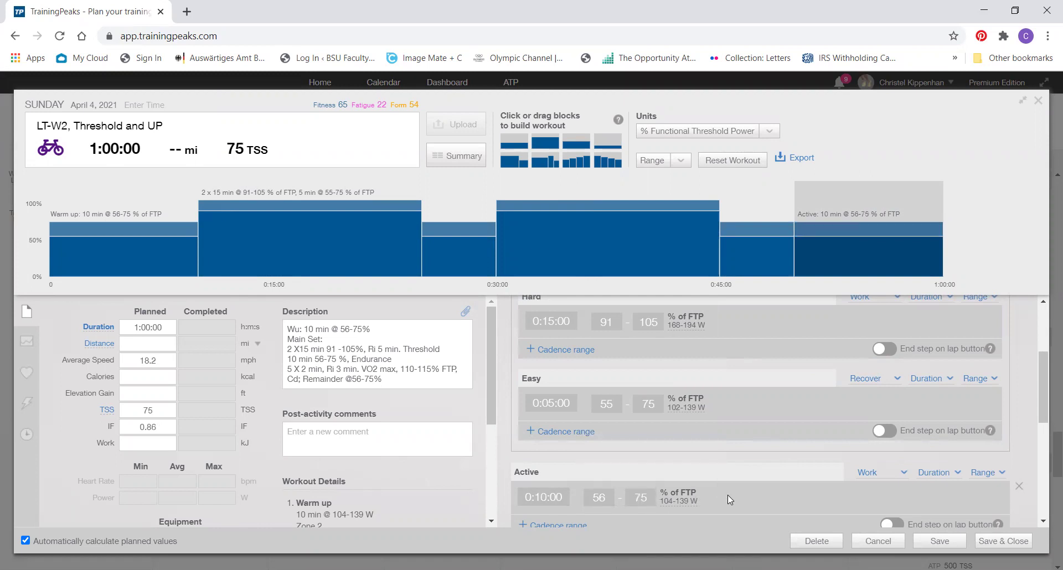
# Add a Two Step Repeats block after the Active block and set it to repeat 5 times
pyautogui.scroll(-1, 727, 493)
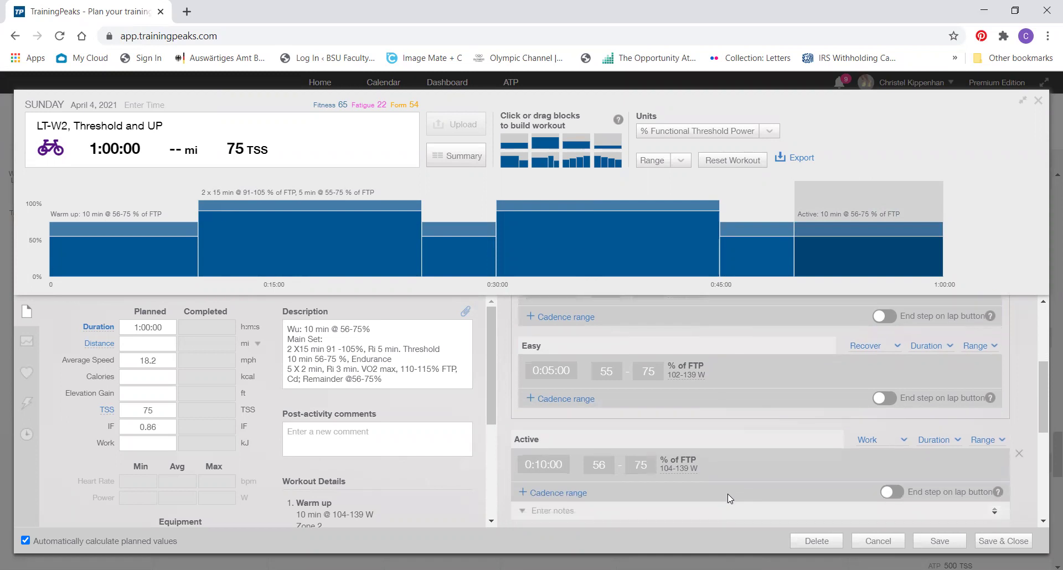
pyautogui.scroll(-1, 728, 494)
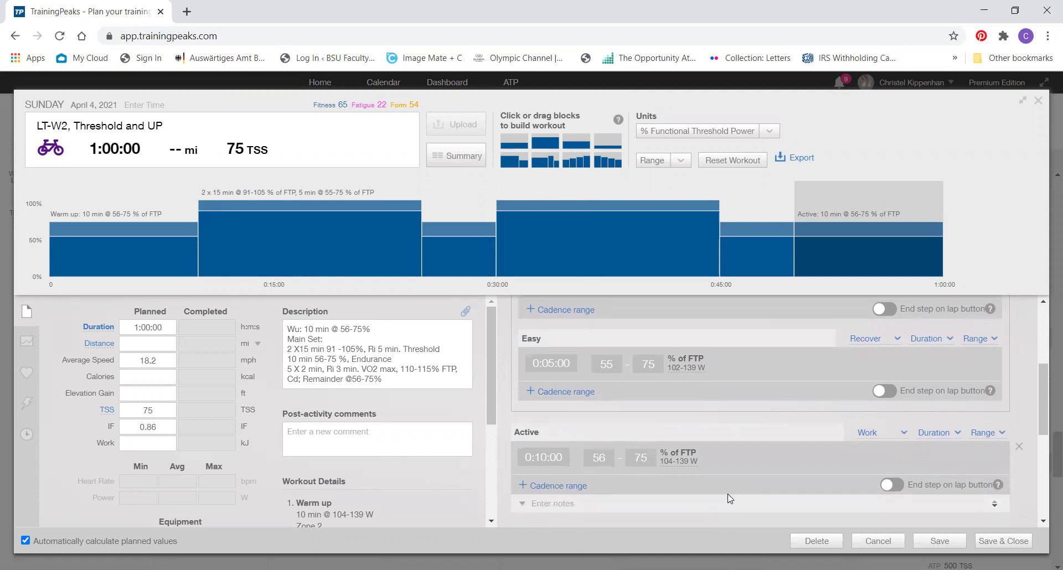
pyautogui.scroll(-1, 728, 495)
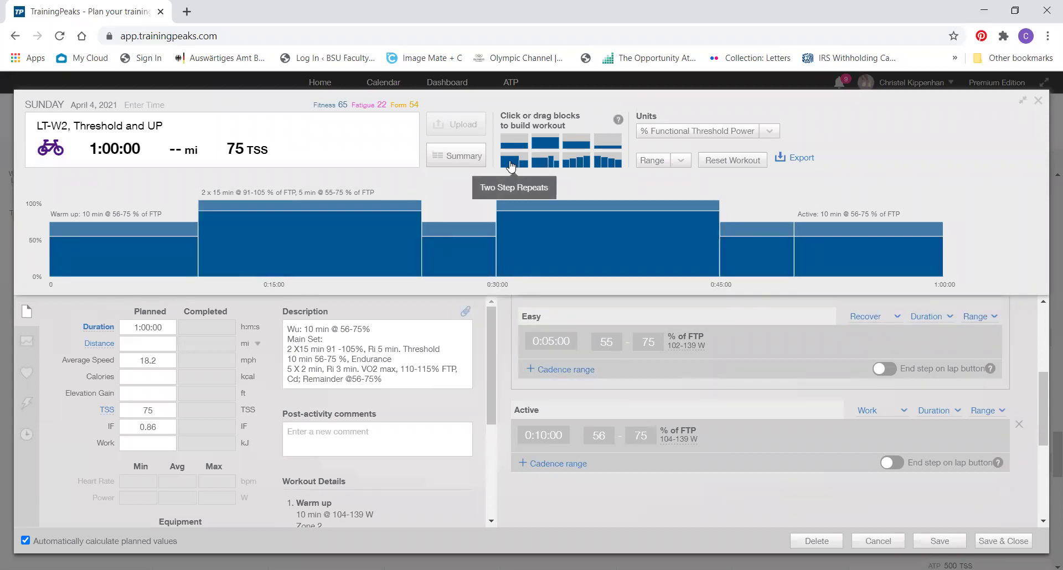
pyautogui.click(510, 164)
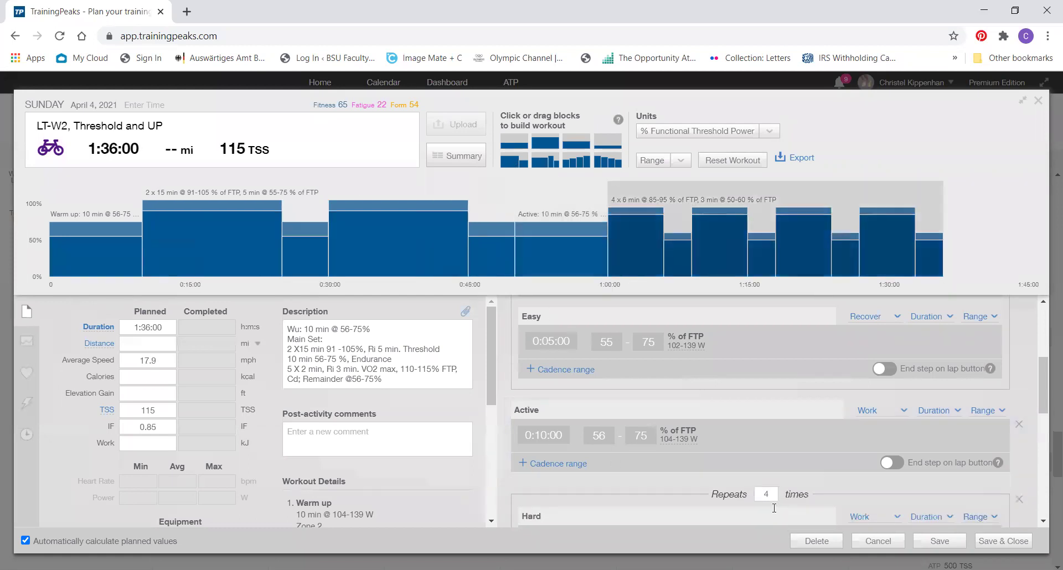
pyautogui.doubleClick(769, 495)
pyautogui.write('5')
# Set the Hard interval of the five-times repeat block to 2 minutes at 110–115% of FTP
pyautogui.scroll(-2, 747, 494)
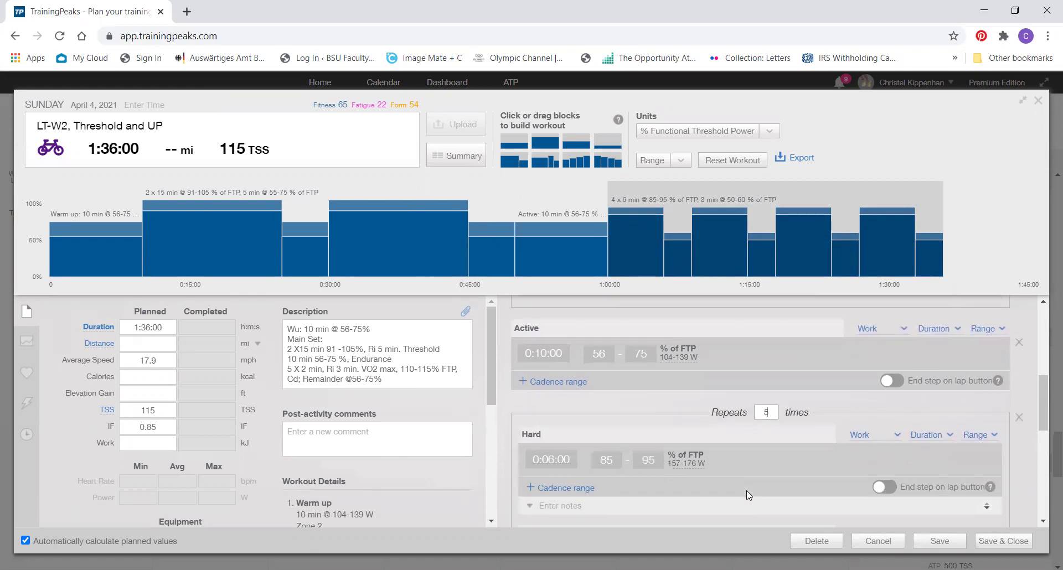
pyautogui.click(549, 451)
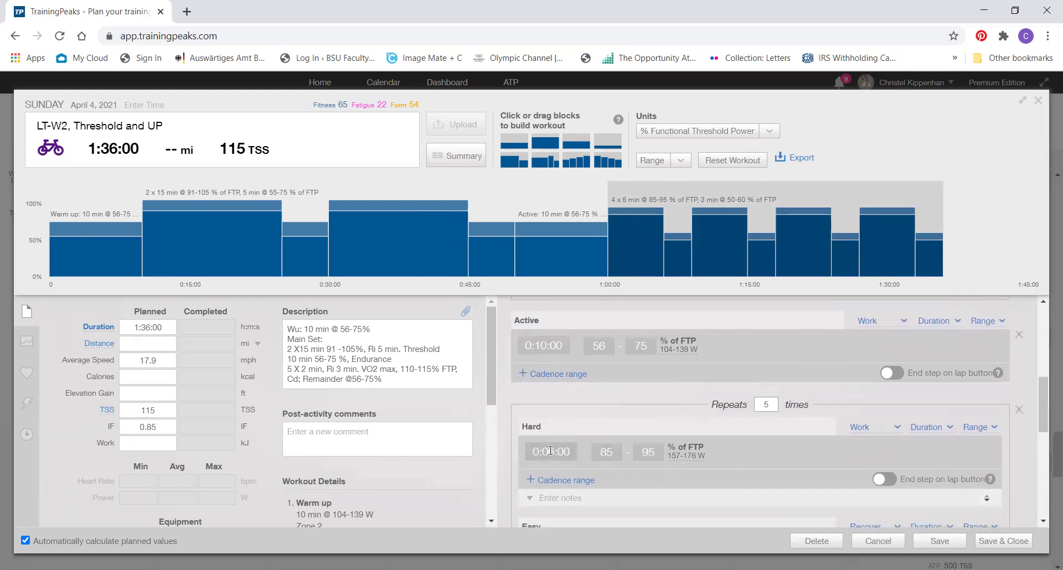
pyautogui.moveTo(547, 451); pyautogui.dragTo(554, 451)
pyautogui.write('2')
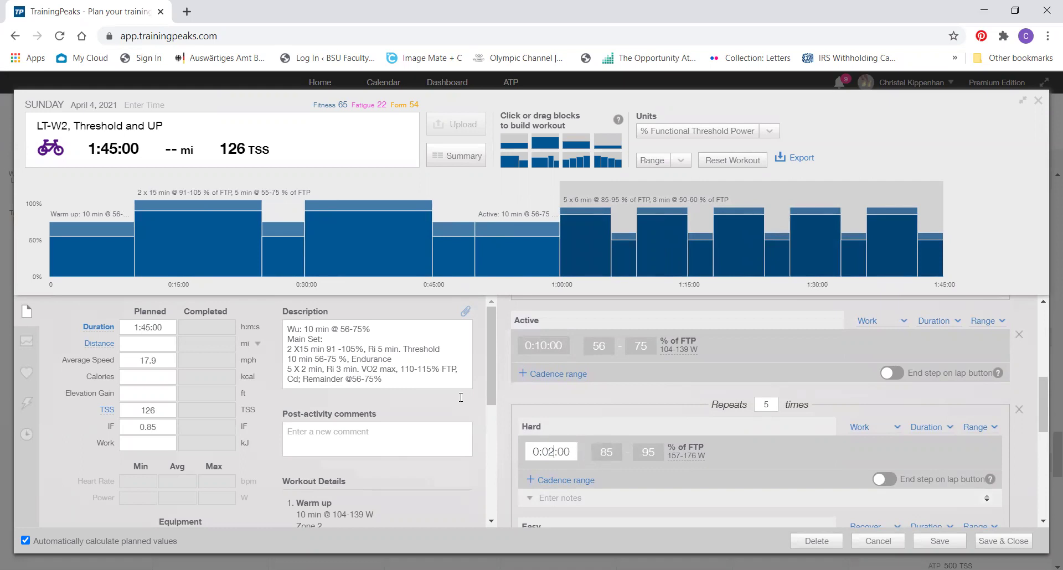
pyautogui.click(411, 371)
pyautogui.click(554, 449)
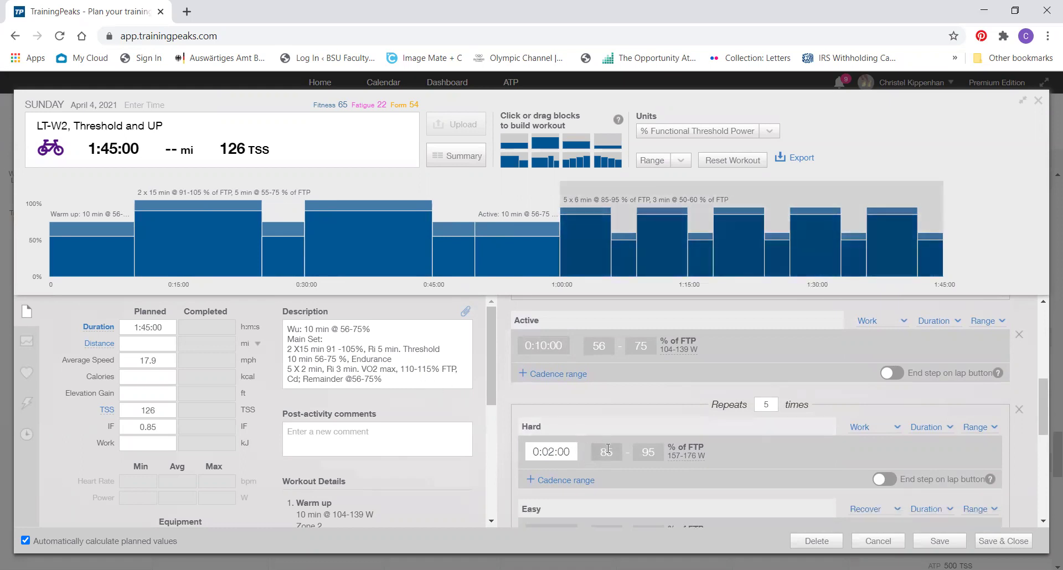
pyautogui.press('Tab')
pyautogui.write('110')
pyautogui.press('Tab')
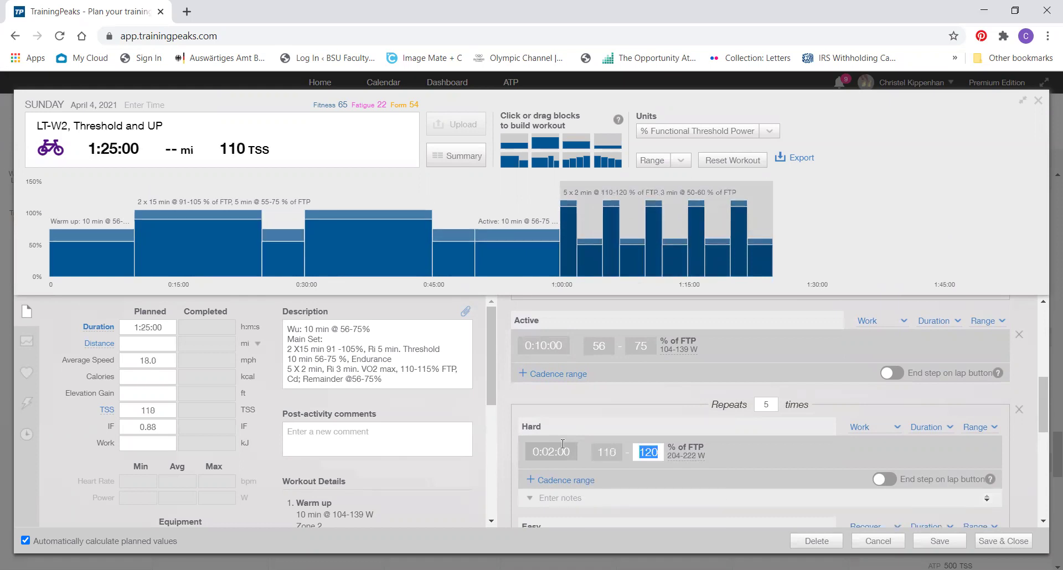
pyautogui.write('115')
# Set the Easy interval of the five-times repeat block to a range of 56–75% of FTP
pyautogui.scroll(-1, 689, 467)
pyautogui.scroll(-1, 690, 471)
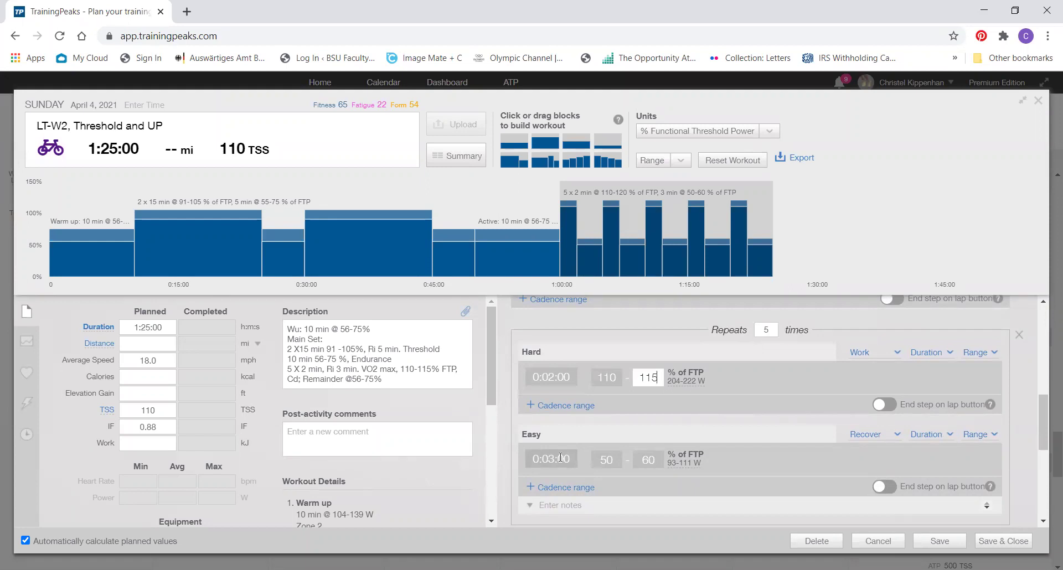
pyautogui.moveTo(613, 458); pyautogui.dragTo(570, 458)
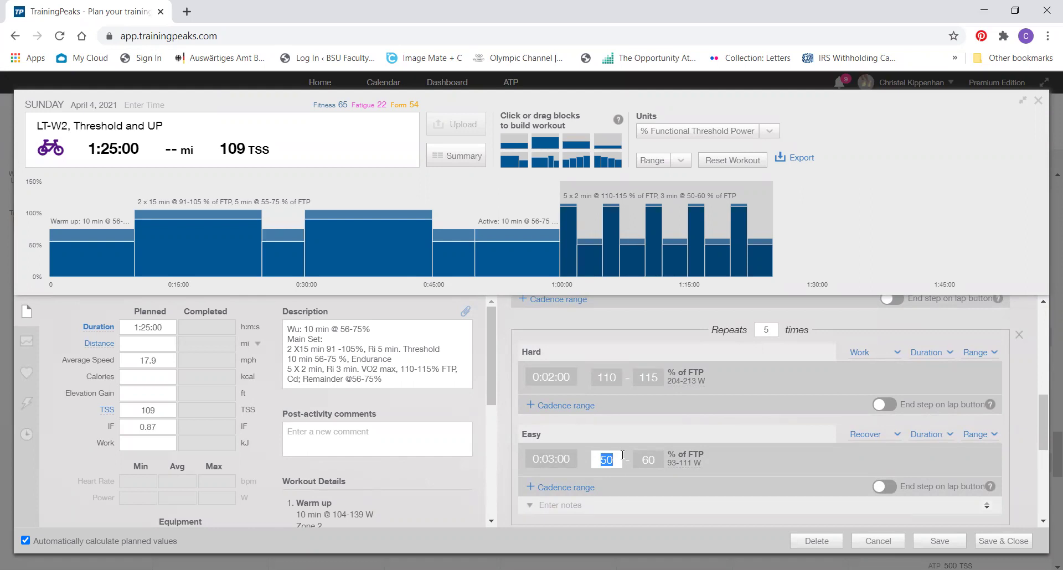
pyautogui.write('56')
pyautogui.click(638, 454)
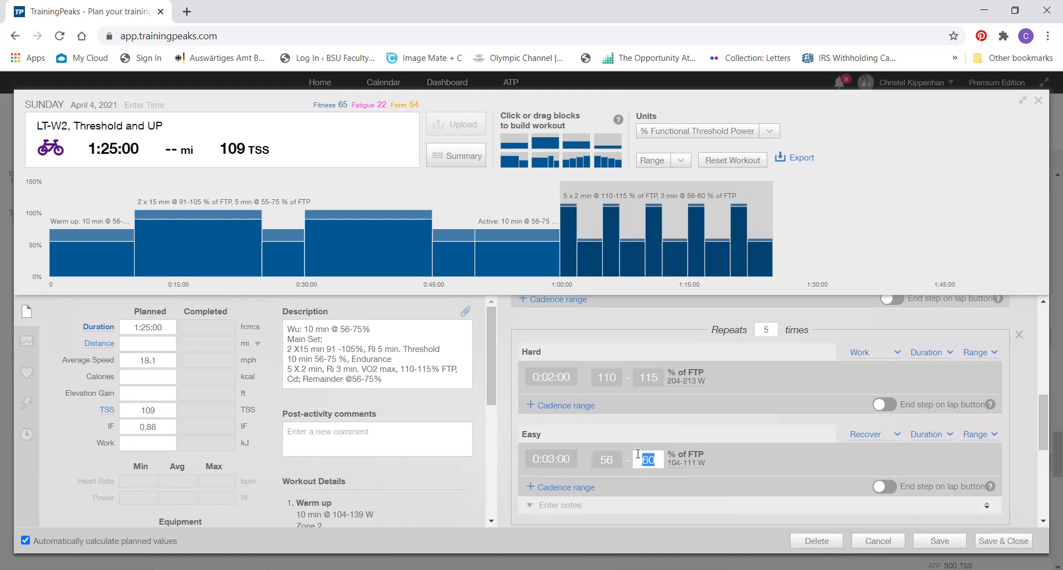
pyautogui.write('75')
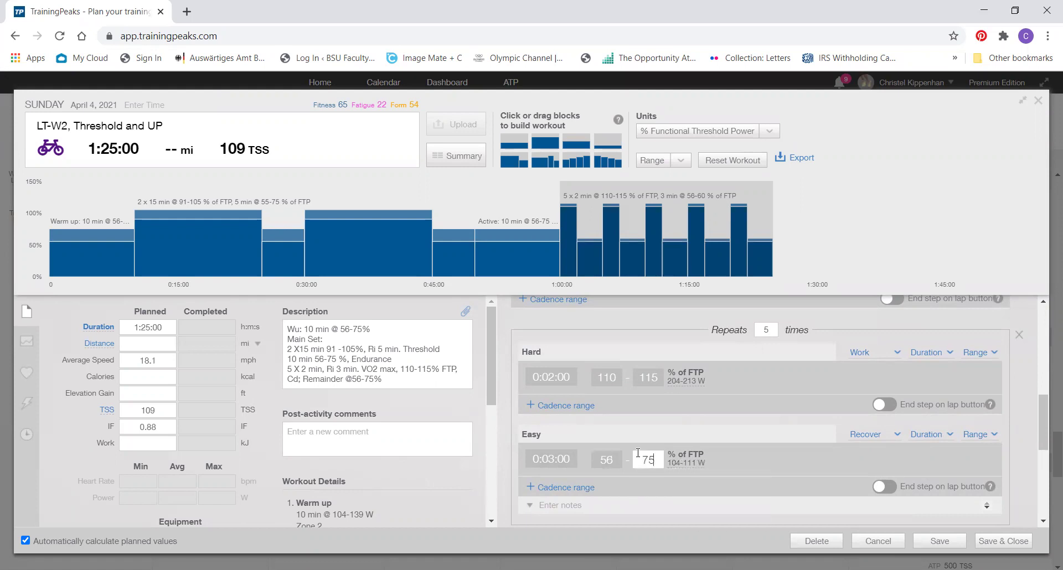
pyautogui.press('Tab')
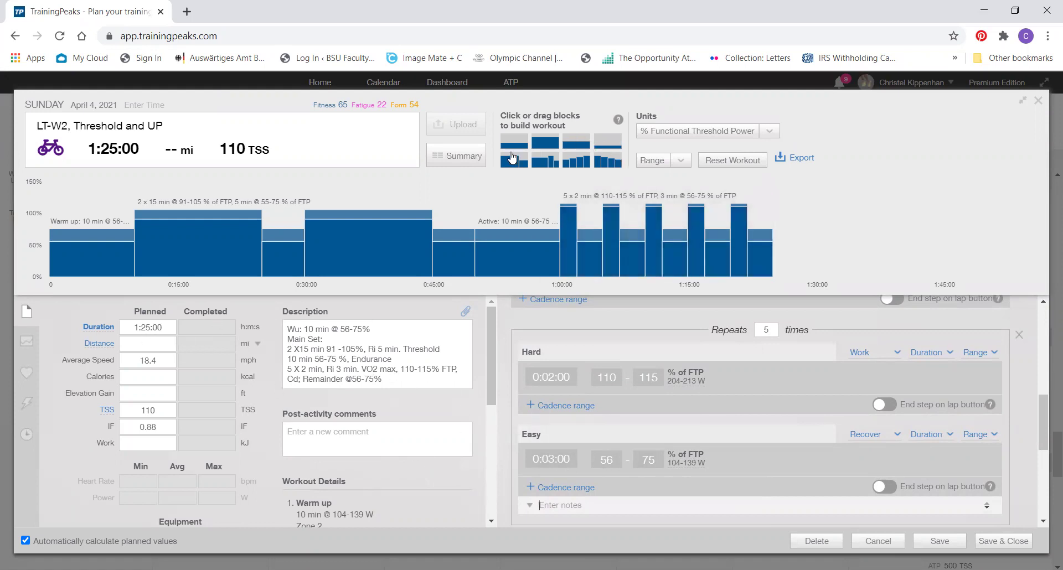
# Add a closing Active block after the five-times repeats and set its duration to 5 minutes
pyautogui.click(544, 145)
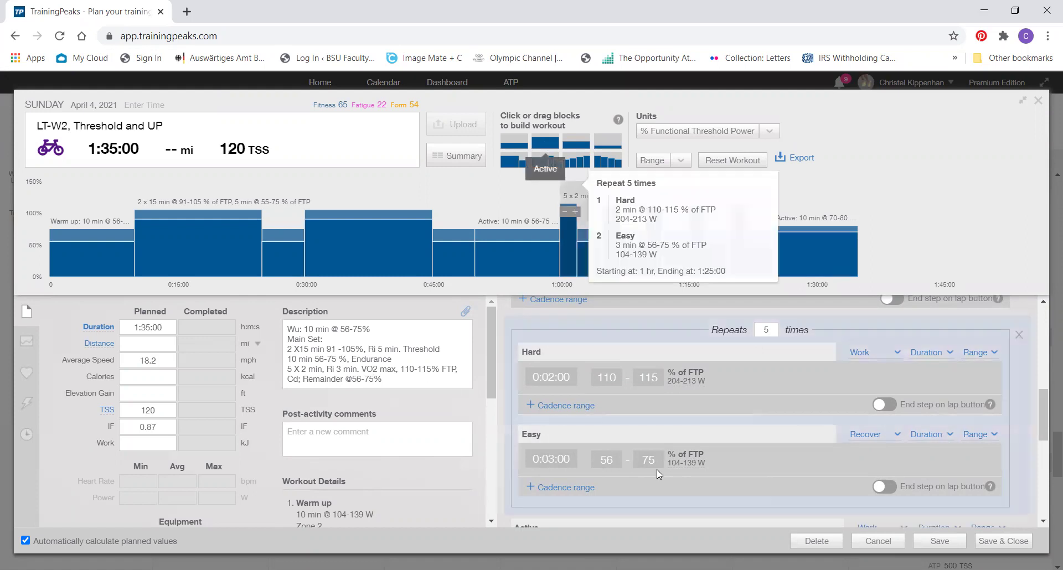
pyautogui.click(600, 490)
pyautogui.scroll(-2, 600, 489)
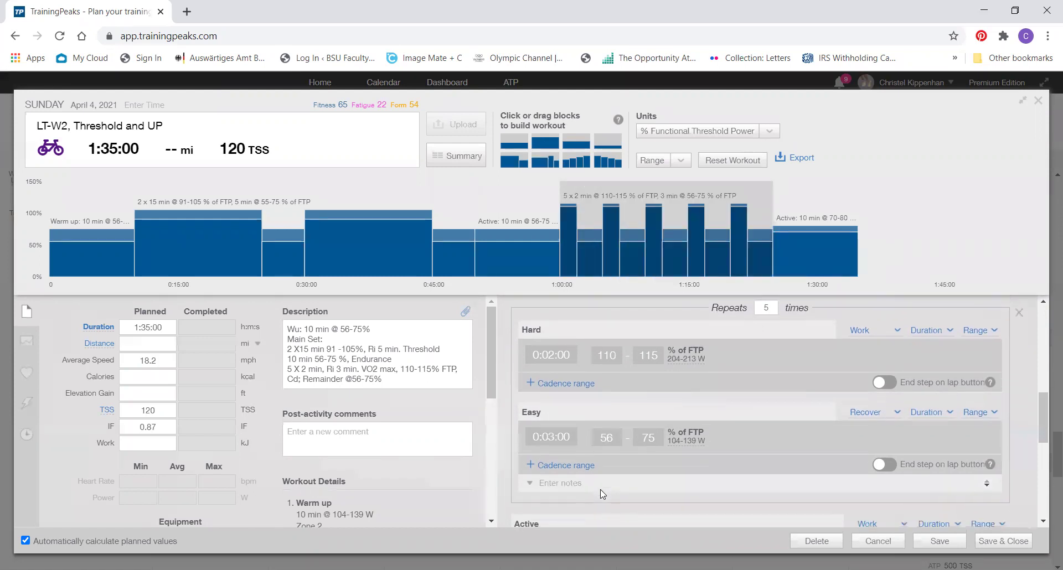
pyautogui.click(575, 481)
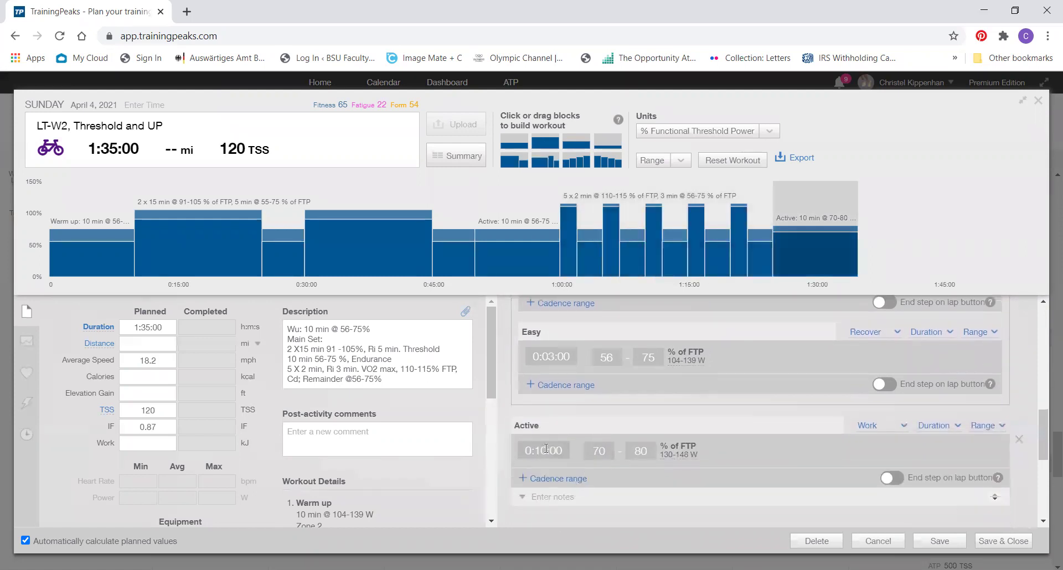
pyautogui.click(538, 449)
pyautogui.press('Right')
pyautogui.hotkey('shift', 'Right')
pyautogui.hotkey('shift', 'Right')
pyautogui.write('05')
# Set the closing Active block's range to 56–75% of FTP, and save and close the workout
pyautogui.press('Tab')
pyautogui.write('56')
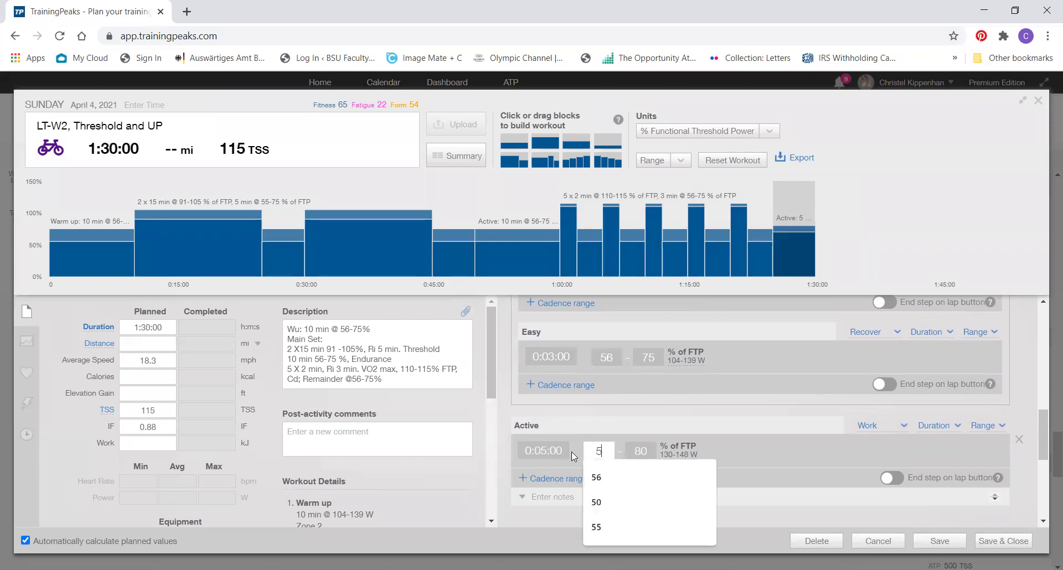
pyautogui.press('Tab')
pyautogui.write('75')
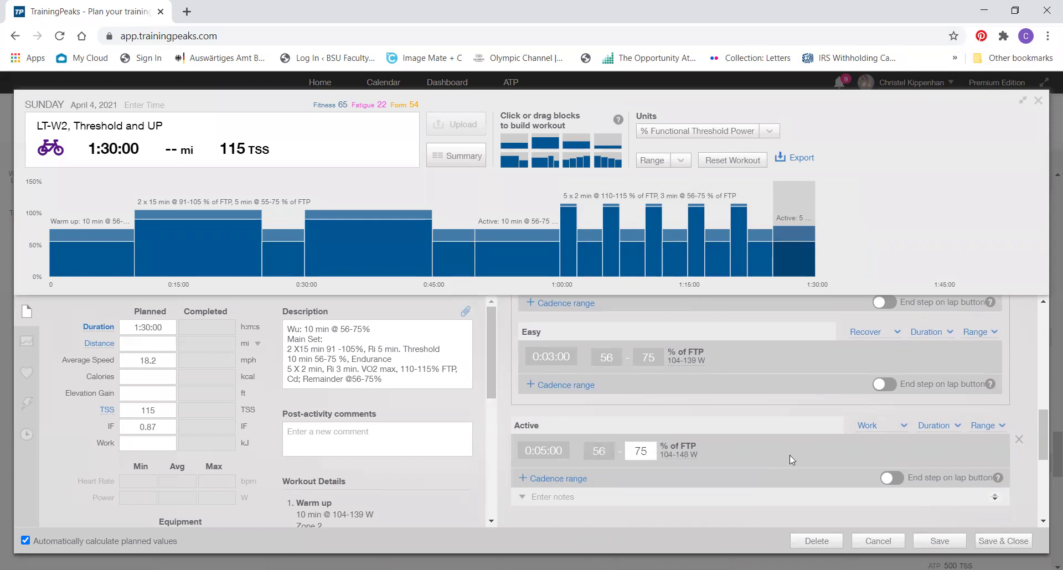
pyautogui.click(790, 455)
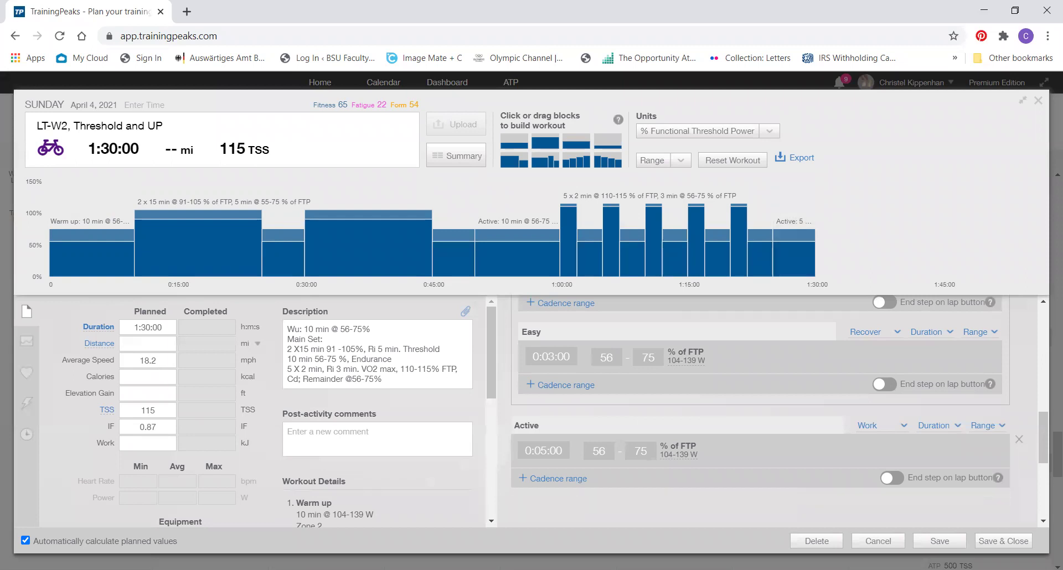
pyautogui.click(1008, 545)
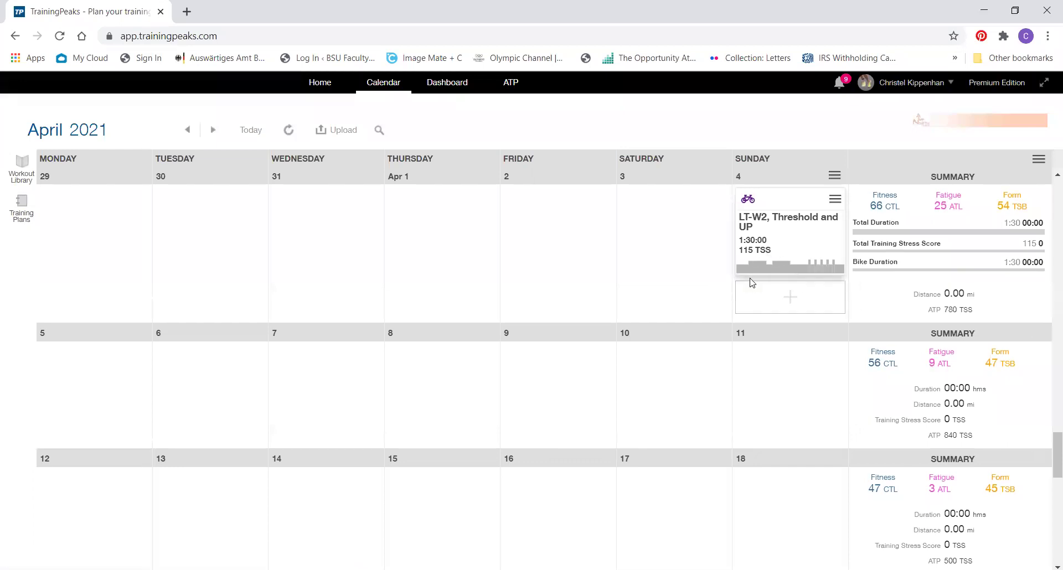
# Reopen the April 4 workout from the calendar and open its structure in the workout builder
pyautogui.click(796, 239)
pyautogui.scroll(-2, 622, 368)
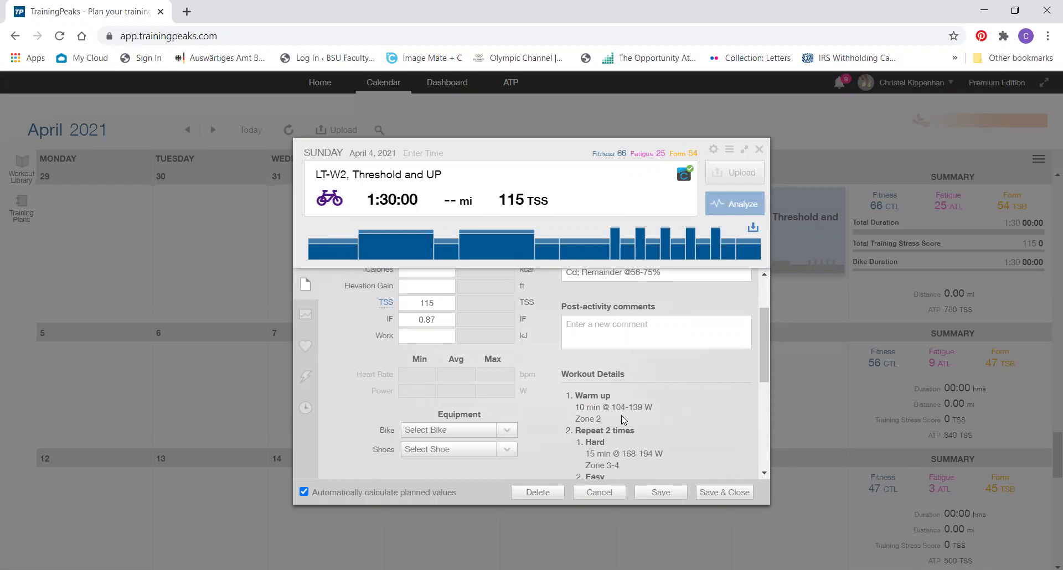
pyautogui.moveTo(578, 231)
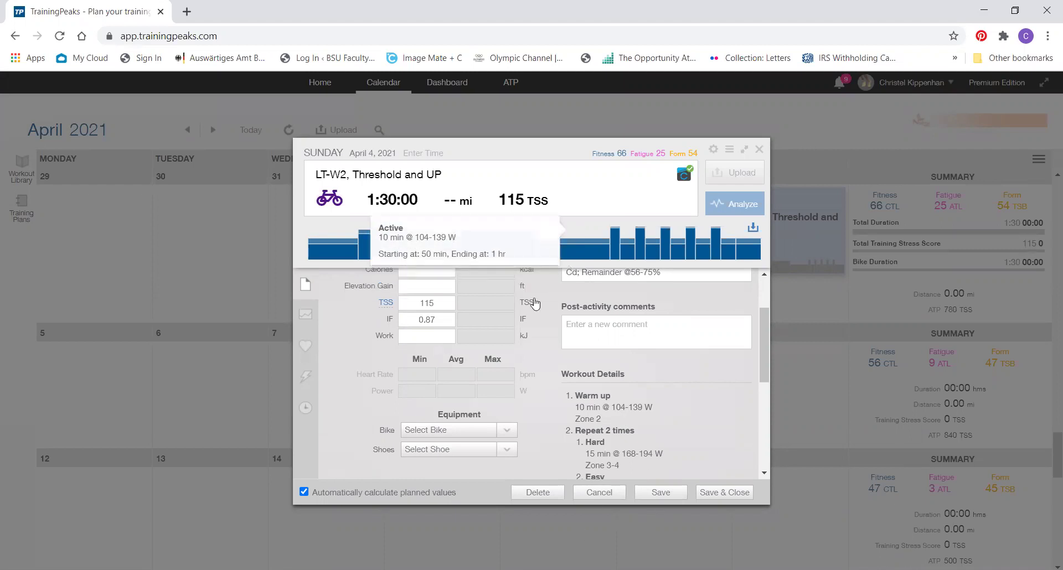
pyautogui.click(588, 233)
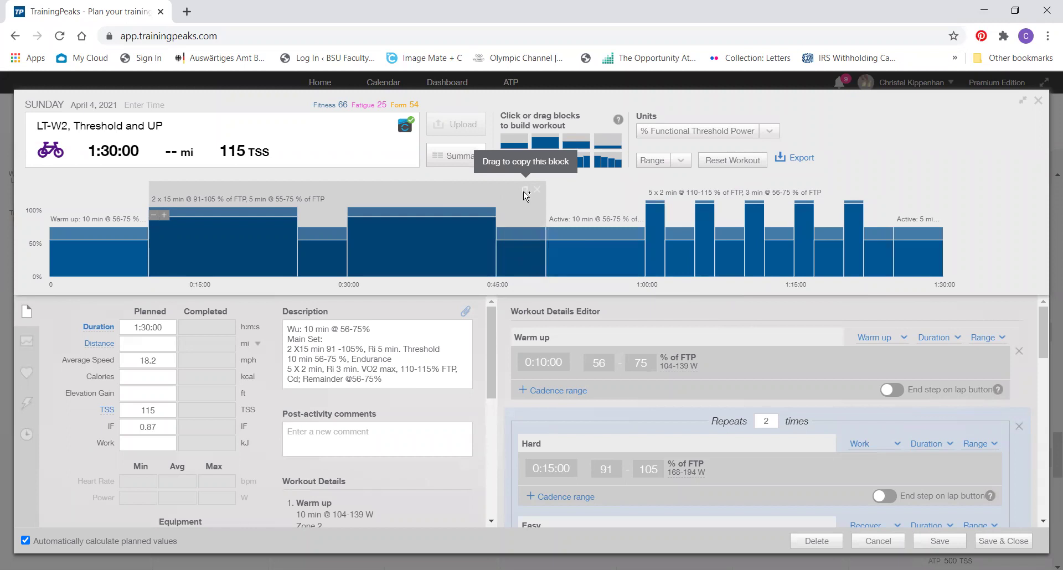
# Copy the 2 x 15 min repeat block to the end of the workout and remove the copy
pyautogui.moveTo(525, 193); pyautogui.dragTo(969, 223)
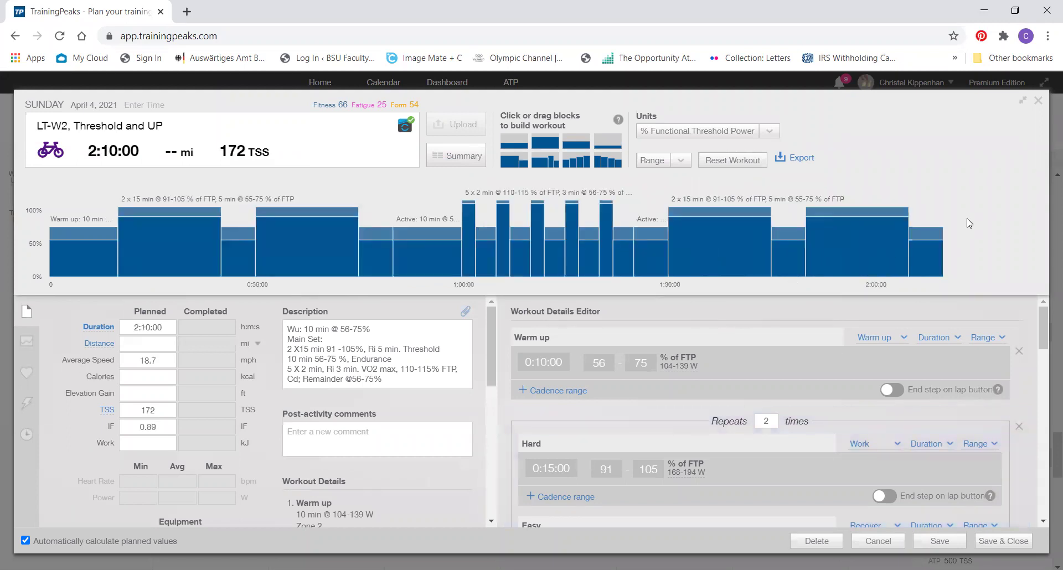
pyautogui.moveTo(936, 199)
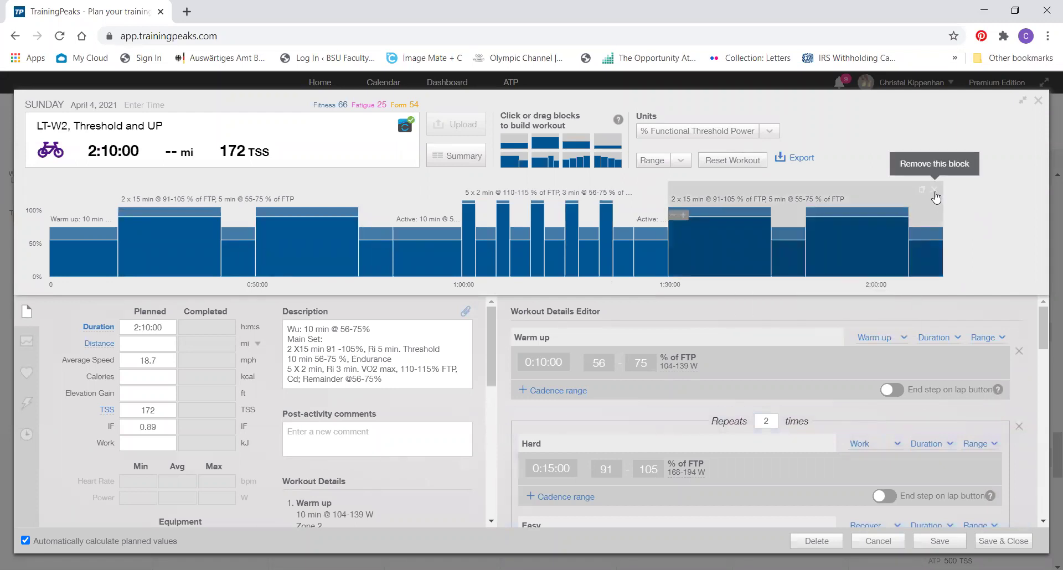
pyautogui.click(936, 195)
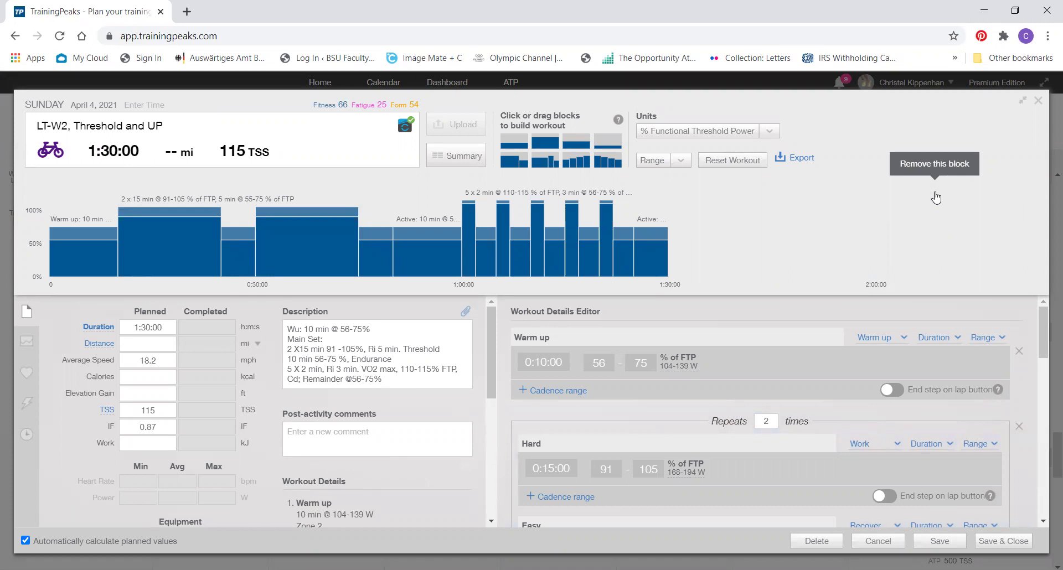
# Move the 10-minute Active block ahead of the 2 x 15 min repeats and return it to its place after them
pyautogui.moveTo(365, 210)
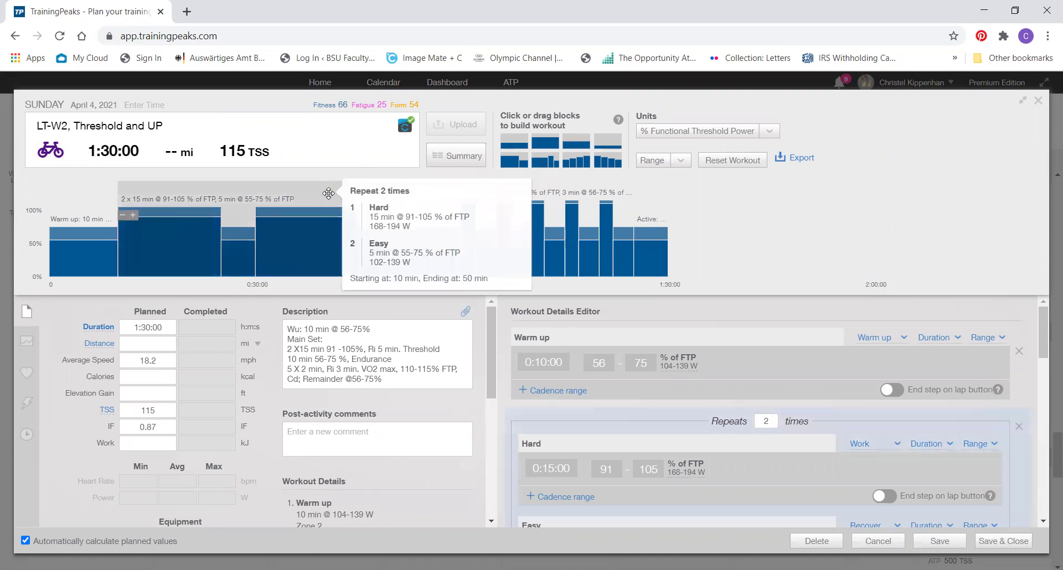
pyautogui.moveTo(399, 213)
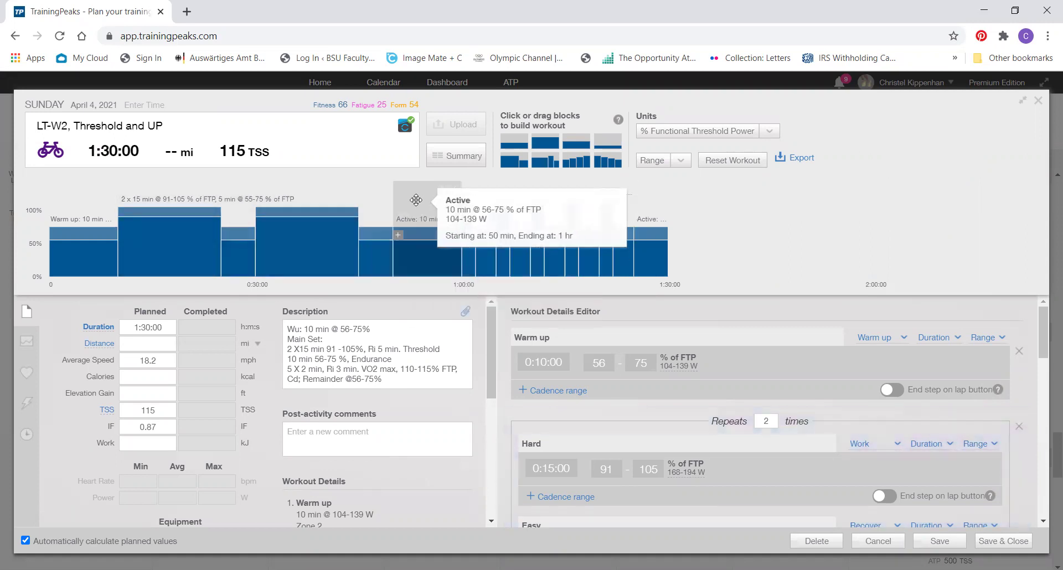
pyautogui.moveTo(416, 200); pyautogui.dragTo(130, 205)
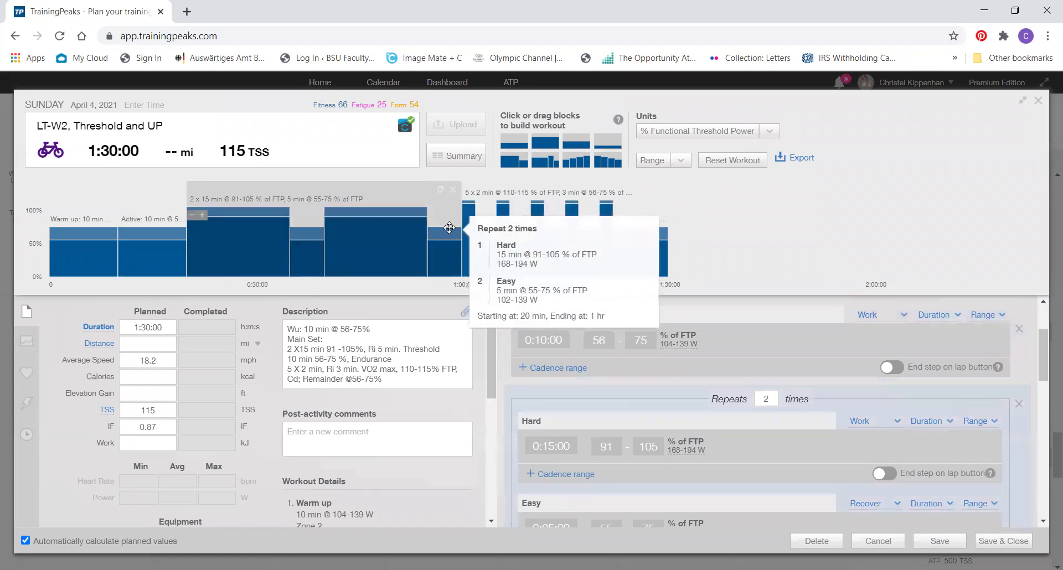
pyautogui.moveTo(154, 221); pyautogui.dragTo(469, 218)
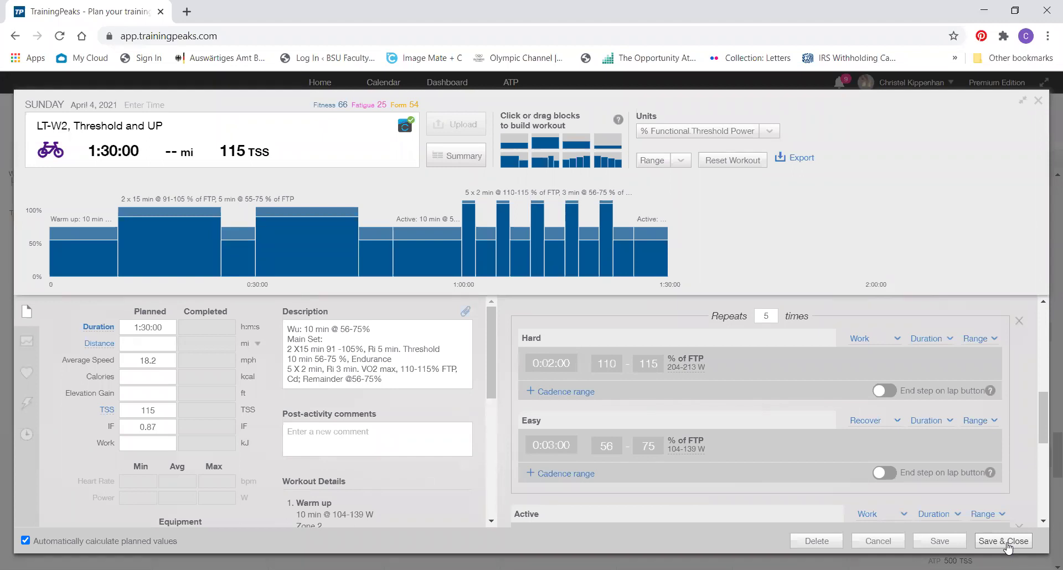
# Save and close the workout
pyautogui.click(1008, 545)
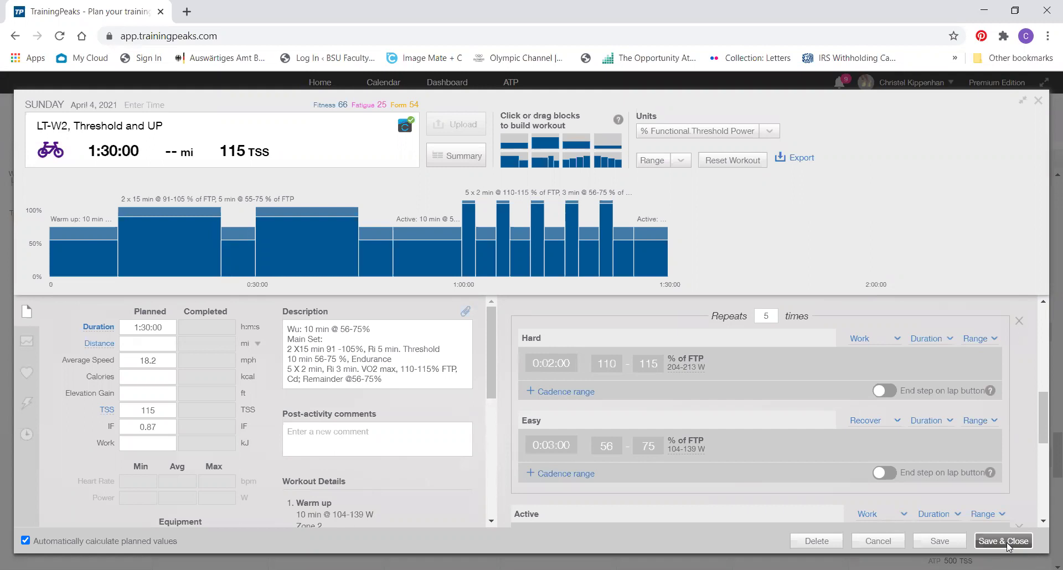